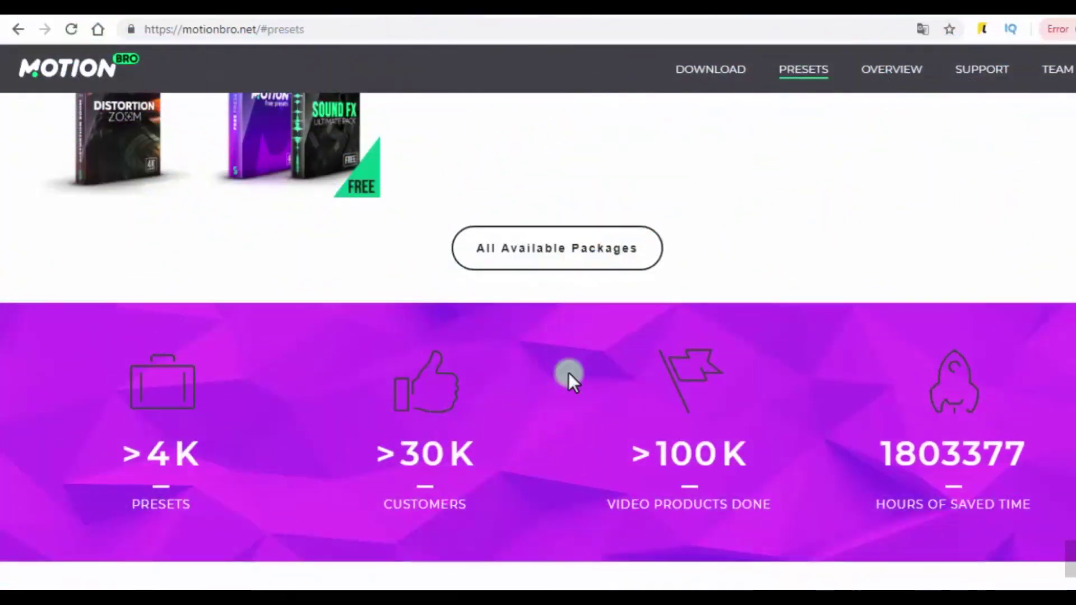
- Scroll motionbro.net back to the #download section with the Download Extension button
{"action": "scroll", "coordinate": [568, 372], "scroll_direction": "up", "scroll_amount": 8}
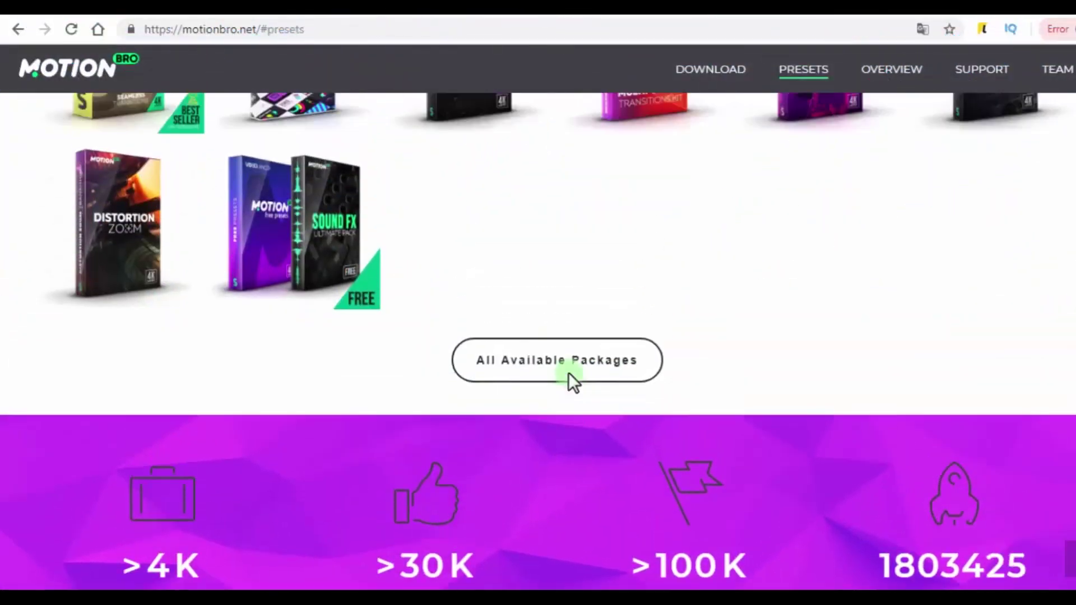
{"action": "scroll", "coordinate": [568, 372], "scroll_direction": "up", "scroll_amount": 10}
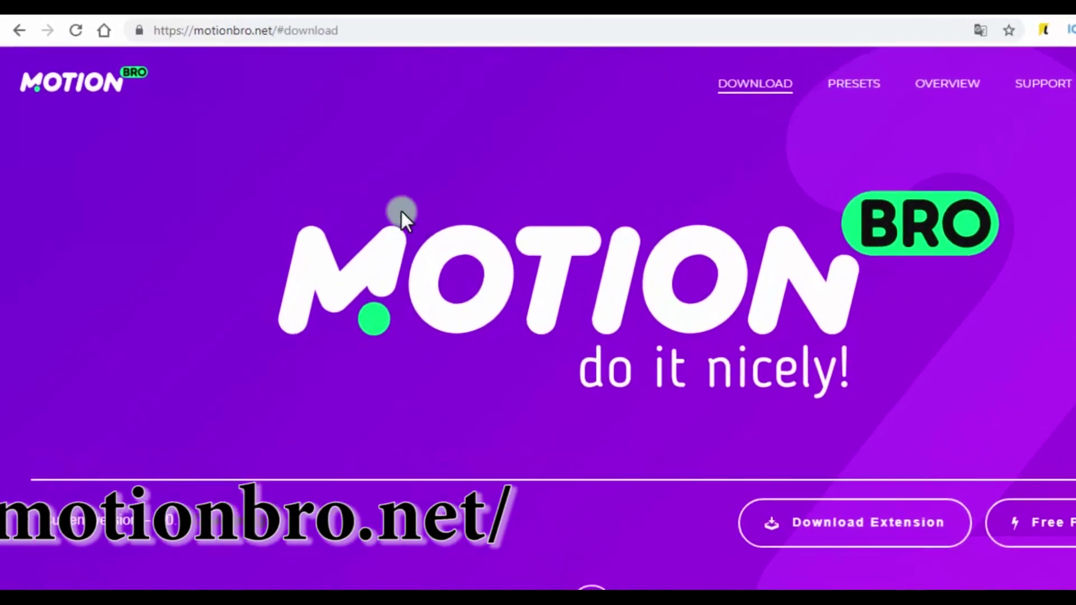
{"action": "left_click_drag", "start_coordinate": [466, 38], "coordinate": [107, 33]}
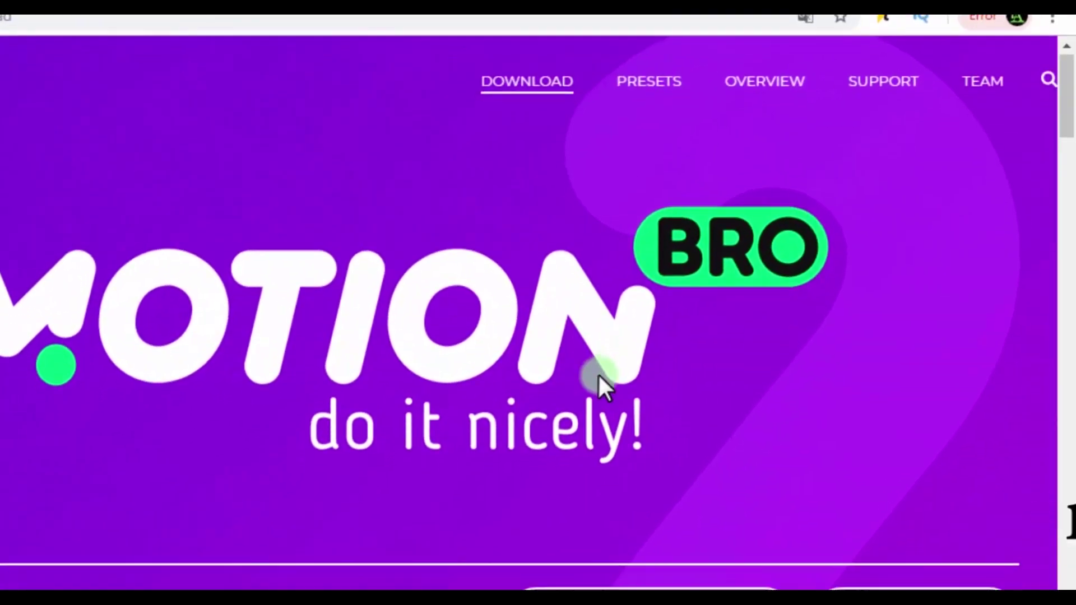
{"action": "scroll", "coordinate": [598, 392], "scroll_direction": "down", "scroll_amount": 2}
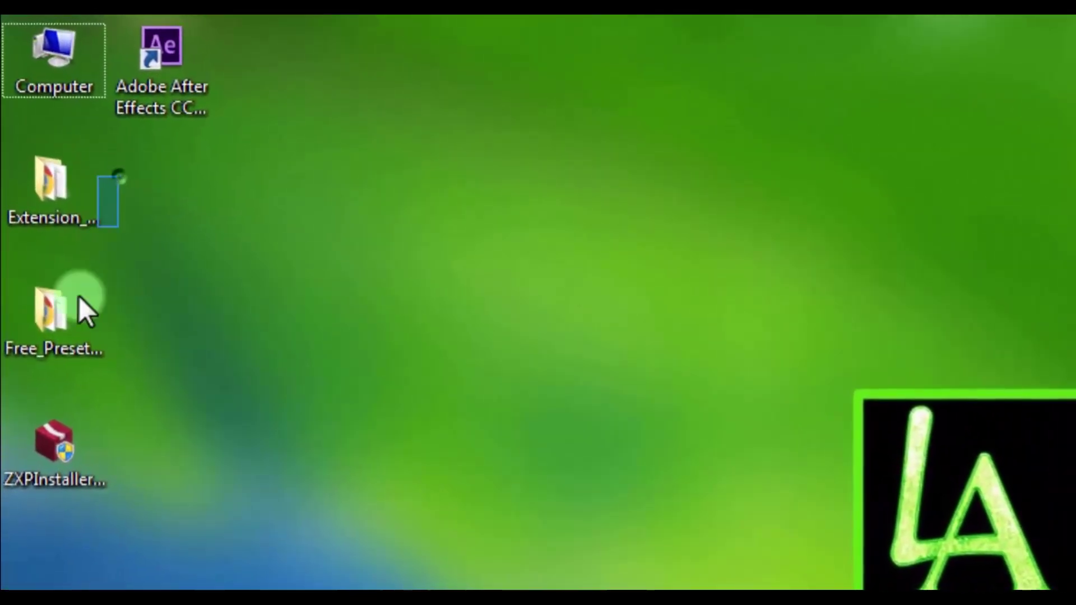
- Look over the downloaded Extension, Free_Presets_for_Motion_Bro and ZXPInstaller items on the desktop
{"action": "left_click_drag", "start_coordinate": [78, 296], "coordinate": [18, 555]}
{"action": "left_click", "coordinate": [241, 399]}
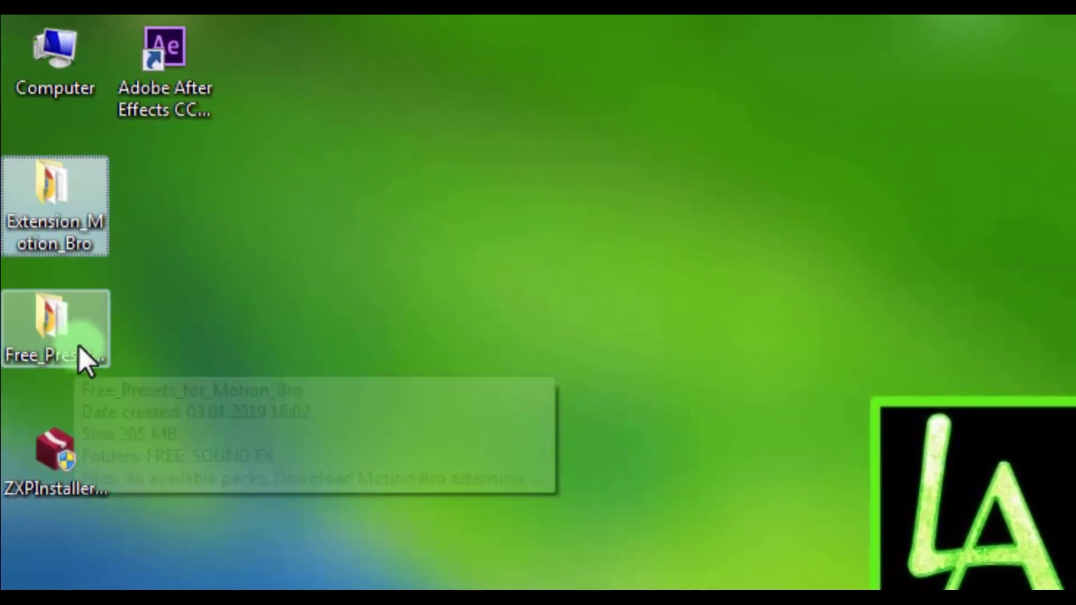
{"action": "left_click", "coordinate": [79, 350]}
{"action": "left_click", "coordinate": [82, 474]}
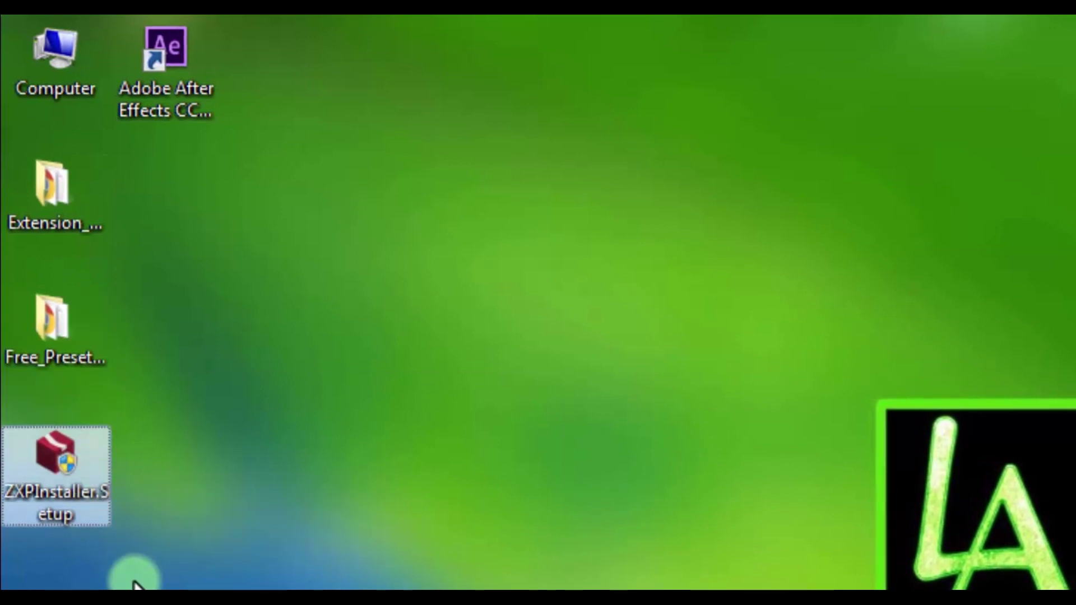
- Run ZXPInstaller.Setup, install it, and finish with Start ZXPInstaller checked
{"action": "double_click", "coordinate": [60, 489]}
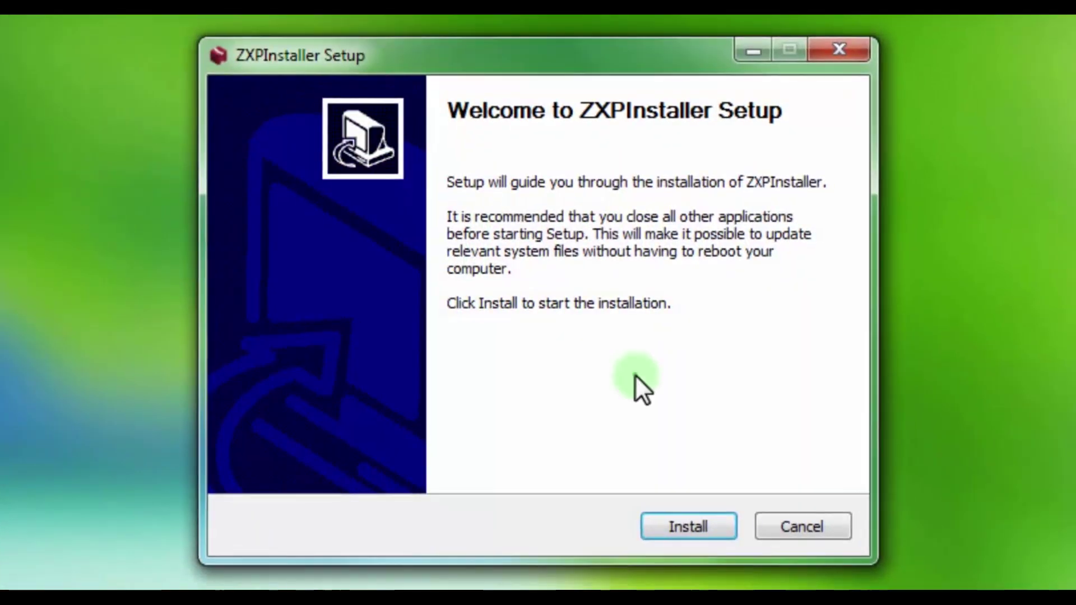
{"action": "left_click", "coordinate": [687, 525]}
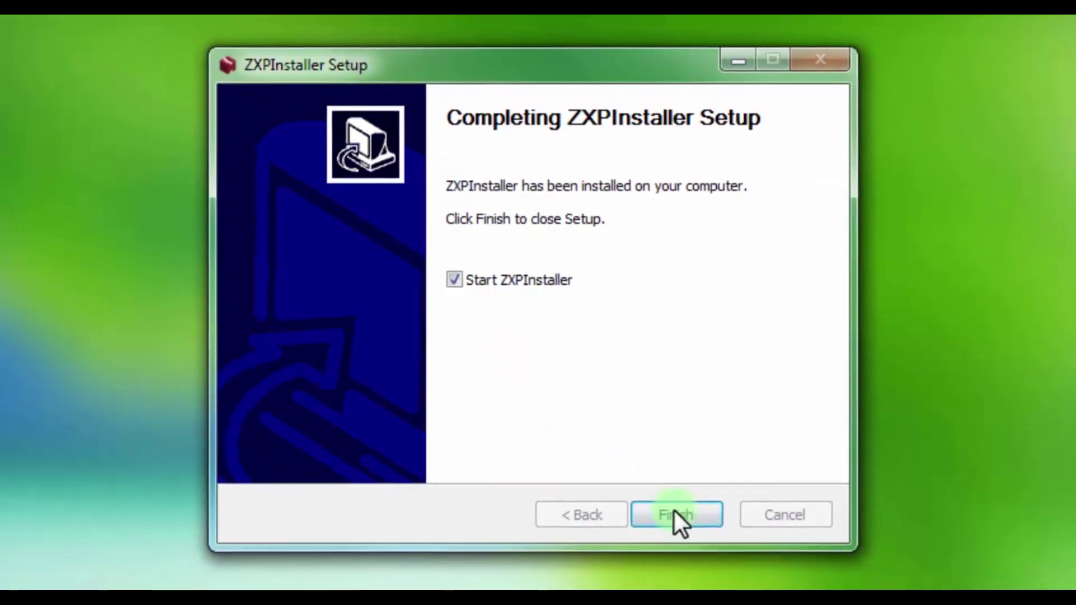
{"action": "left_click", "coordinate": [677, 514]}
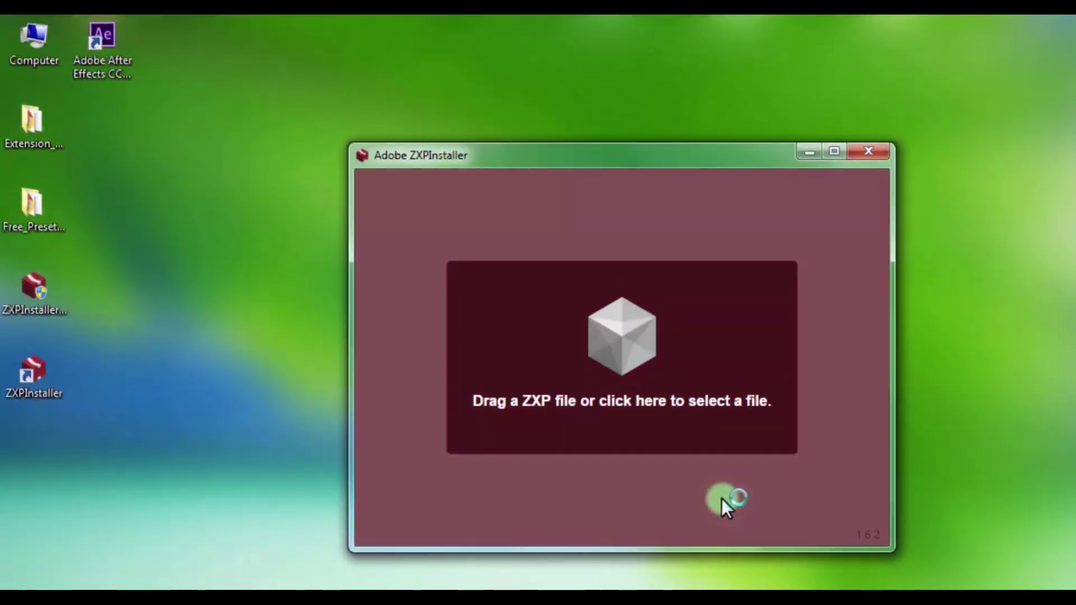
- Browse from ZXPInstaller to Desktop > Extension_Motion_Bro and choose MotionBro 2.0.1.zxp
{"action": "left_click", "coordinate": [49, 290]}
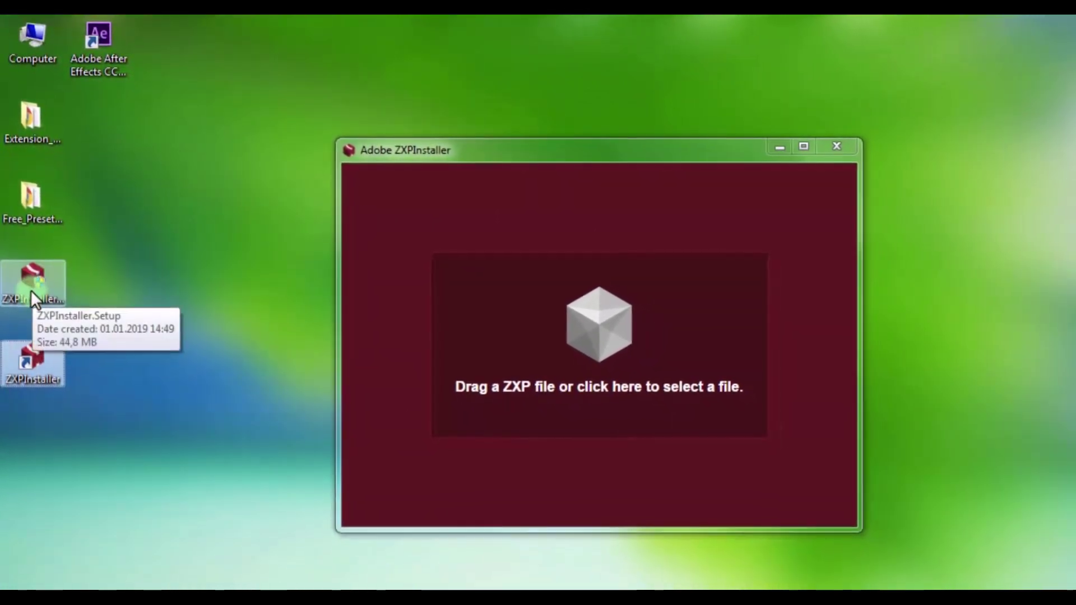
{"action": "left_click_drag", "start_coordinate": [31, 292], "coordinate": [97, 143]}
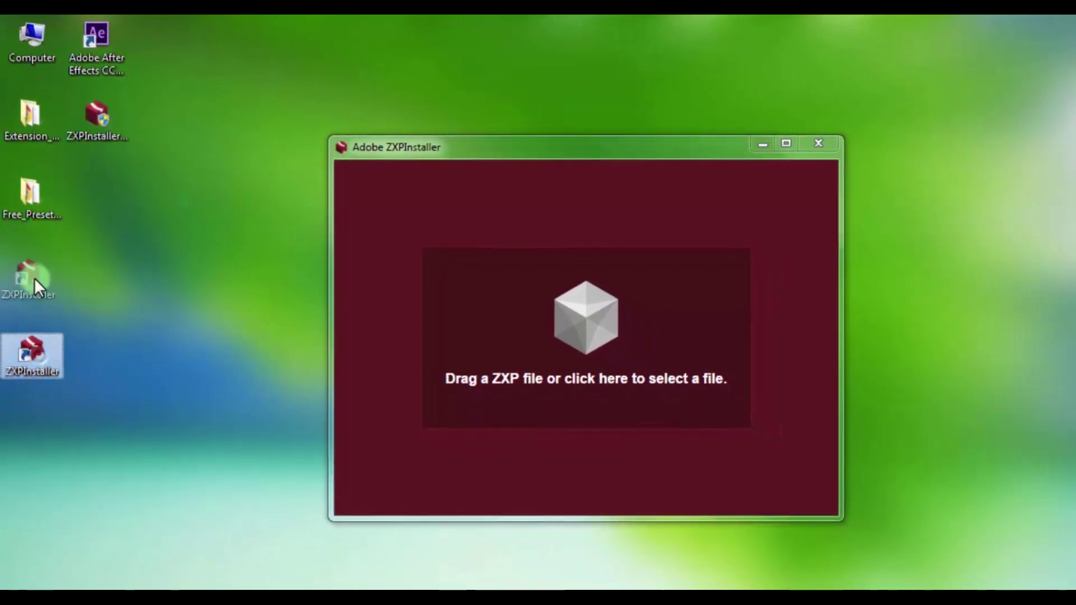
{"action": "left_click", "coordinate": [583, 338]}
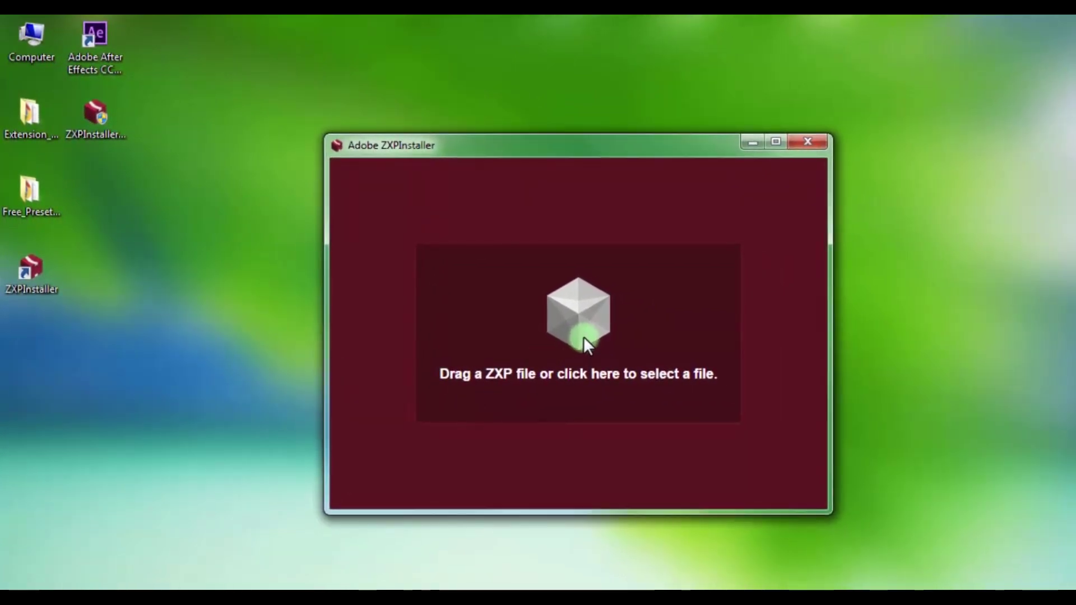
{"action": "scroll", "coordinate": [240, 185], "scroll_direction": "up", "scroll_amount": 3}
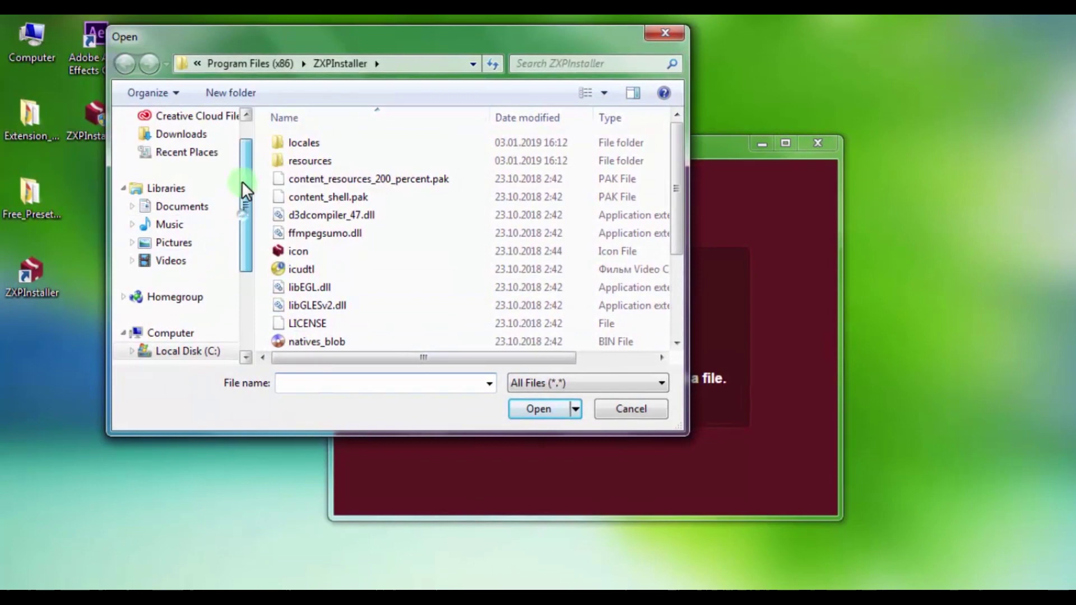
{"action": "left_click", "coordinate": [179, 145]}
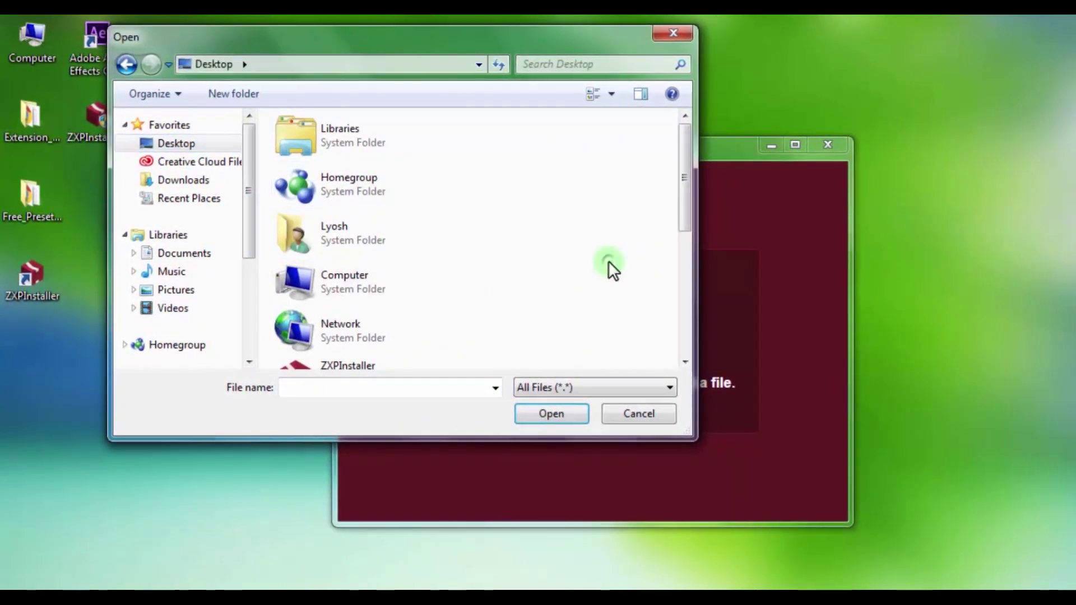
{"action": "scroll", "coordinate": [608, 266], "scroll_direction": "down", "scroll_amount": 6}
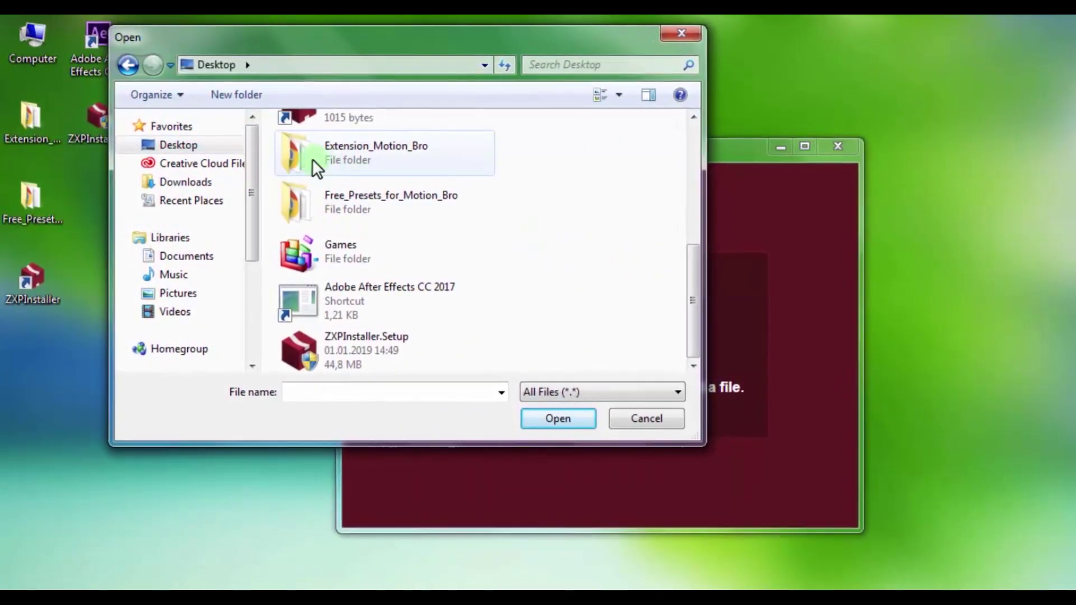
{"action": "double_click", "coordinate": [381, 159]}
{"action": "left_click", "coordinate": [342, 190]}
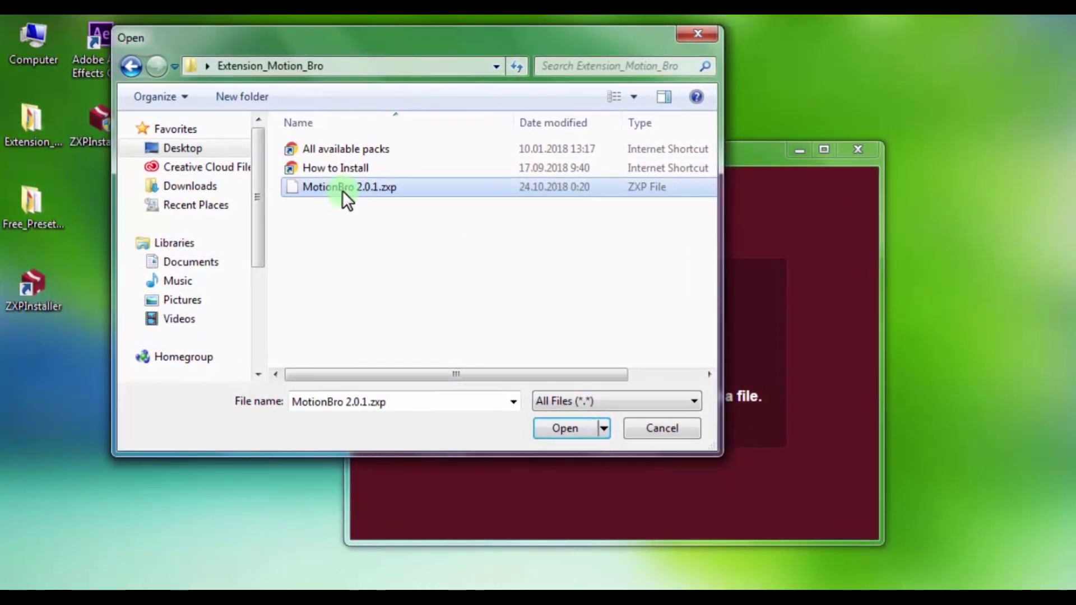
- Install the MotionBro 2.0.1 extension, close ZXPInstaller and launch After Effects
{"action": "left_click", "coordinate": [560, 436]}
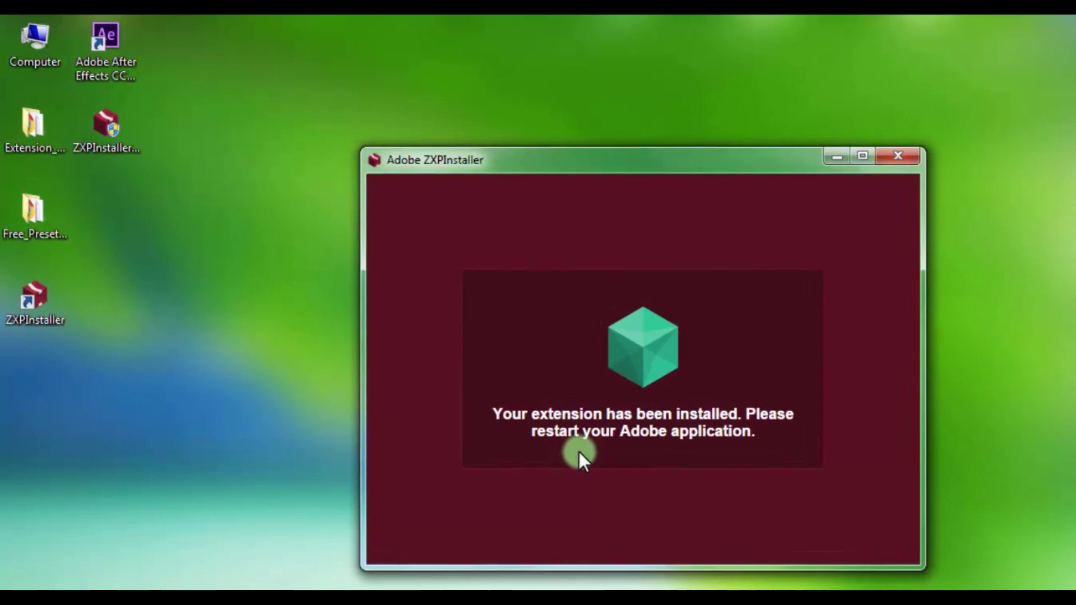
{"action": "left_click", "coordinate": [912, 161]}
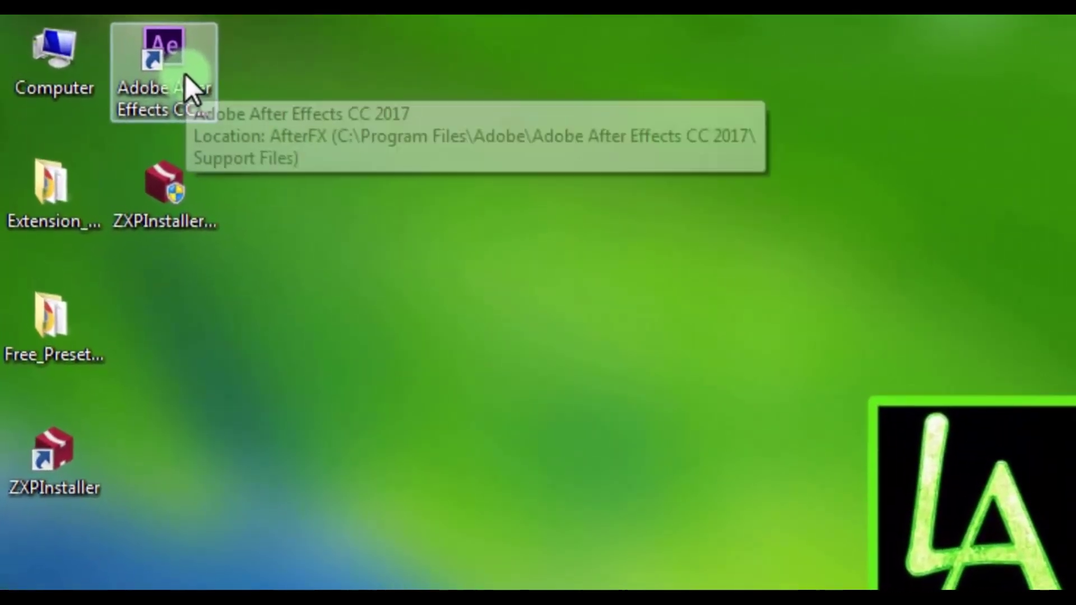
{"action": "double_click", "coordinate": [188, 77]}
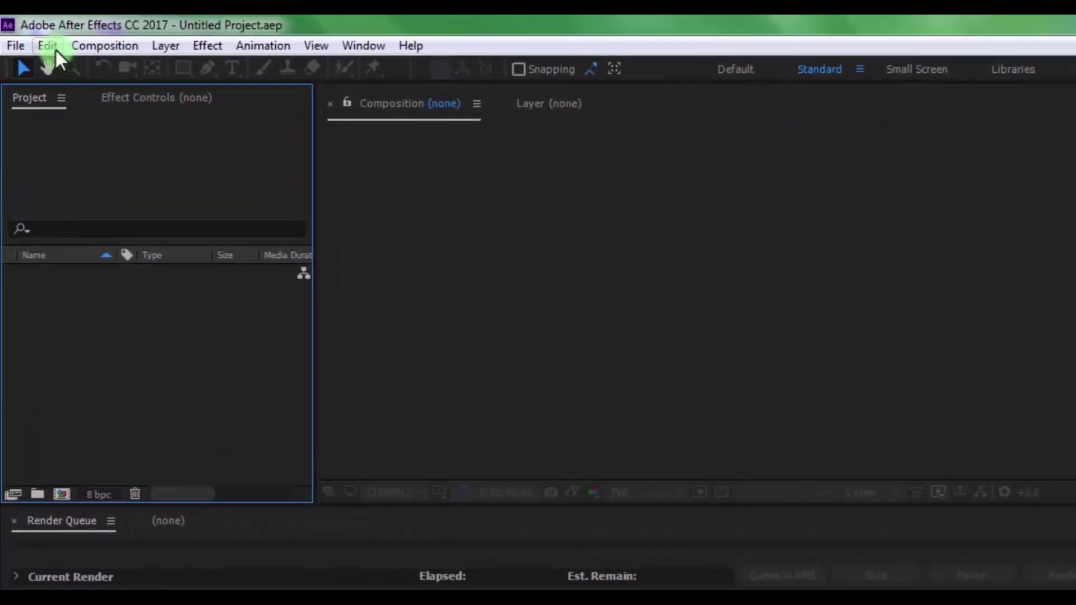
- Turn on Allow Scripts to Write Files and Access Network under Edit > Preferences > General
{"action": "left_click", "coordinate": [46, 44]}
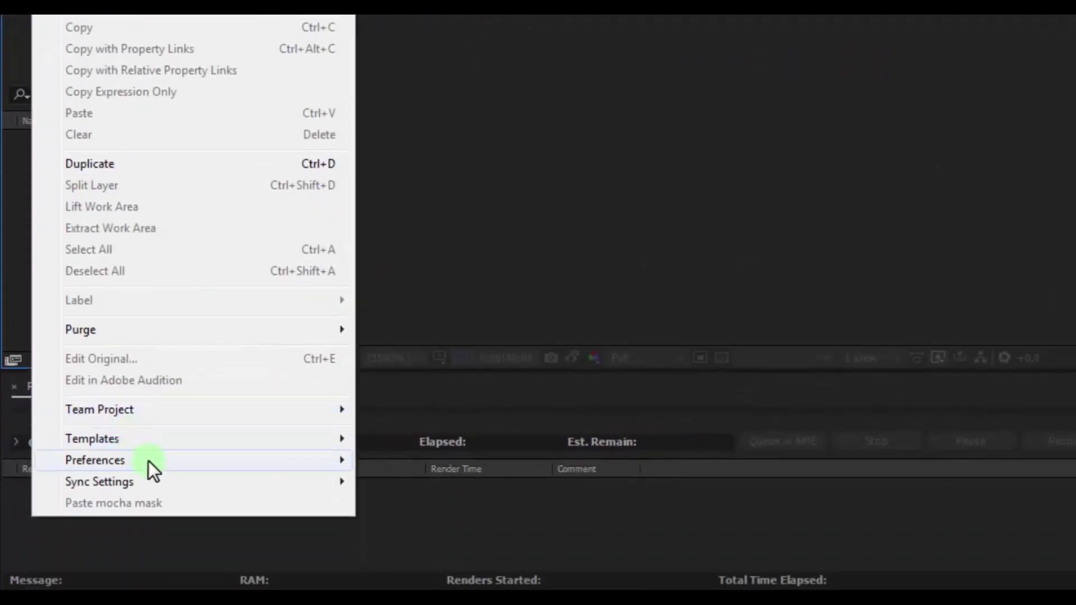
{"action": "mouse_move", "coordinate": [194, 470]}
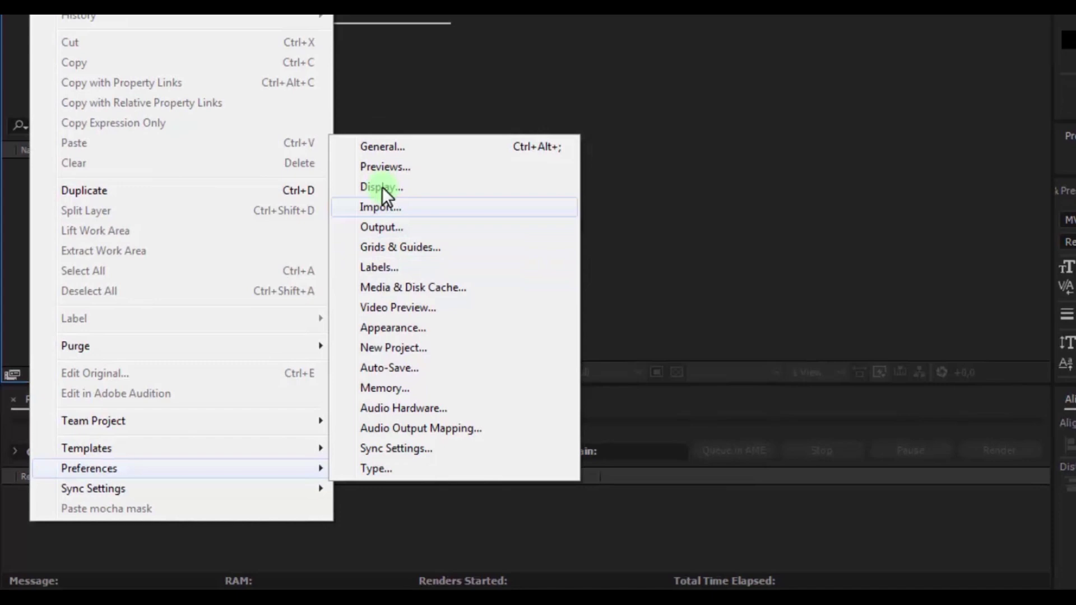
{"action": "left_click", "coordinate": [387, 134]}
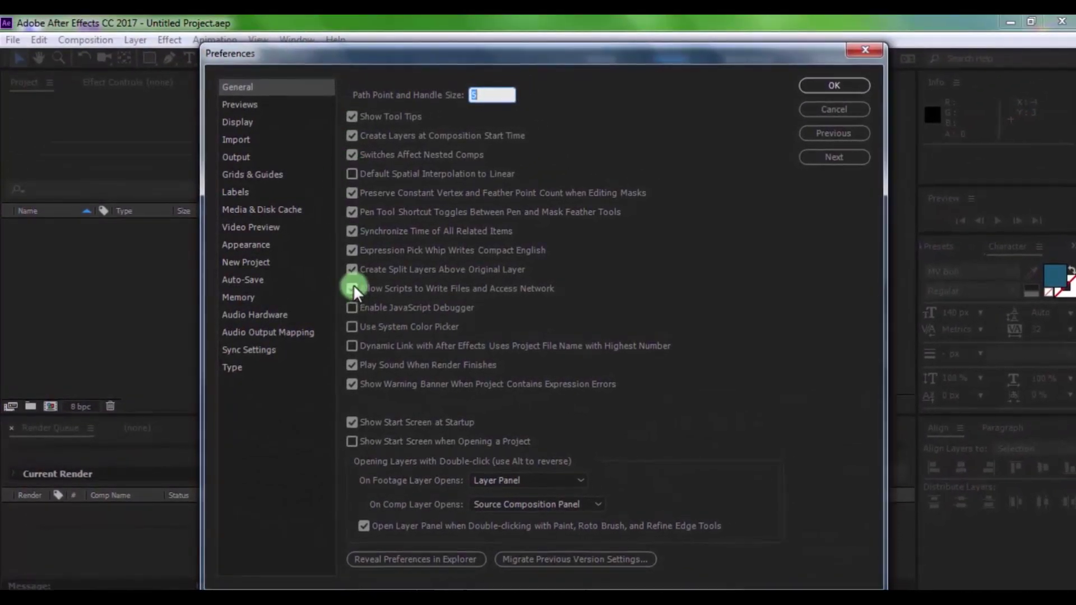
{"action": "left_click", "coordinate": [353, 288]}
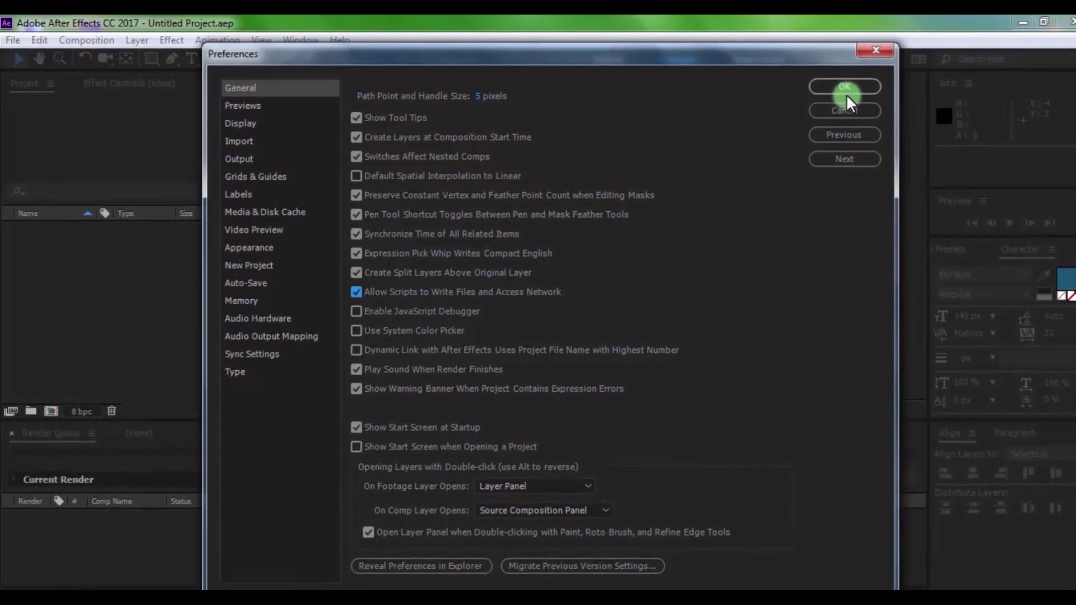
{"action": "left_click", "coordinate": [848, 85]}
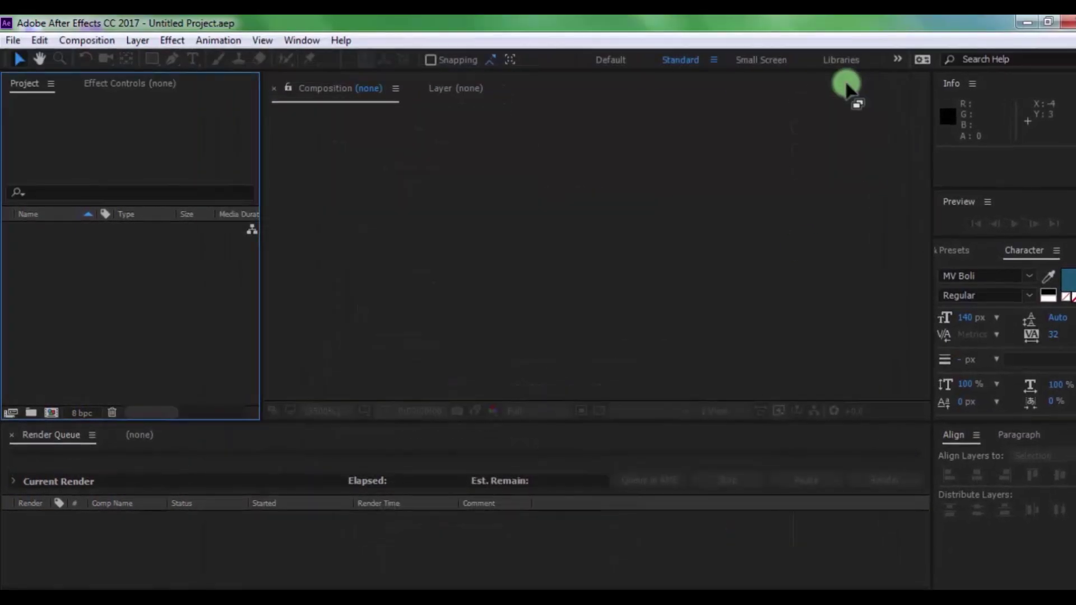
- Open Motion Bro from Window > Extensions, move it right and show its .list file browser
{"action": "left_click", "coordinate": [302, 40]}
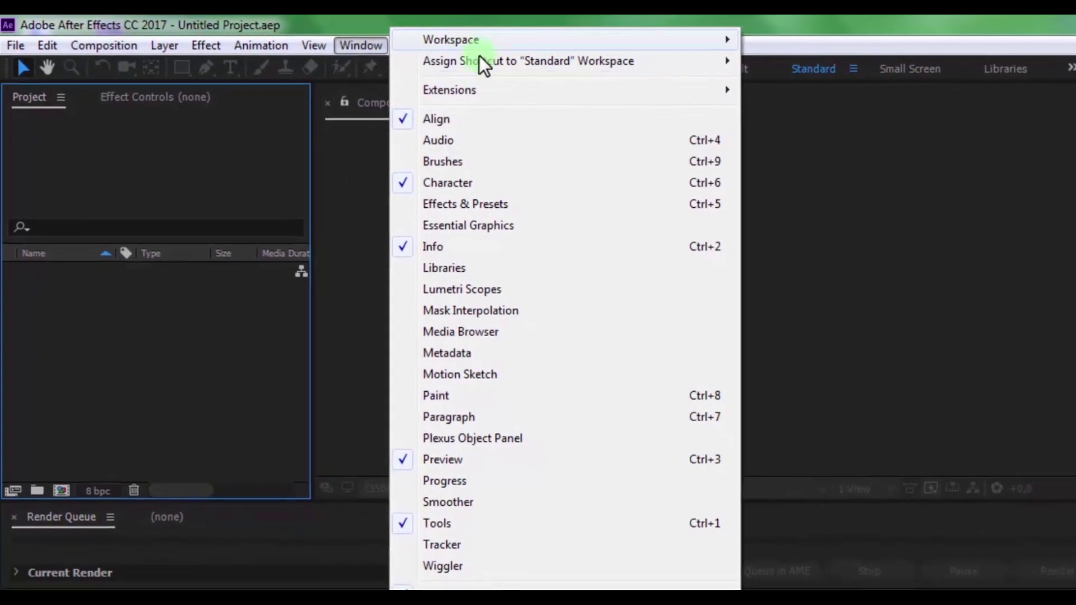
{"action": "mouse_move", "coordinate": [589, 88]}
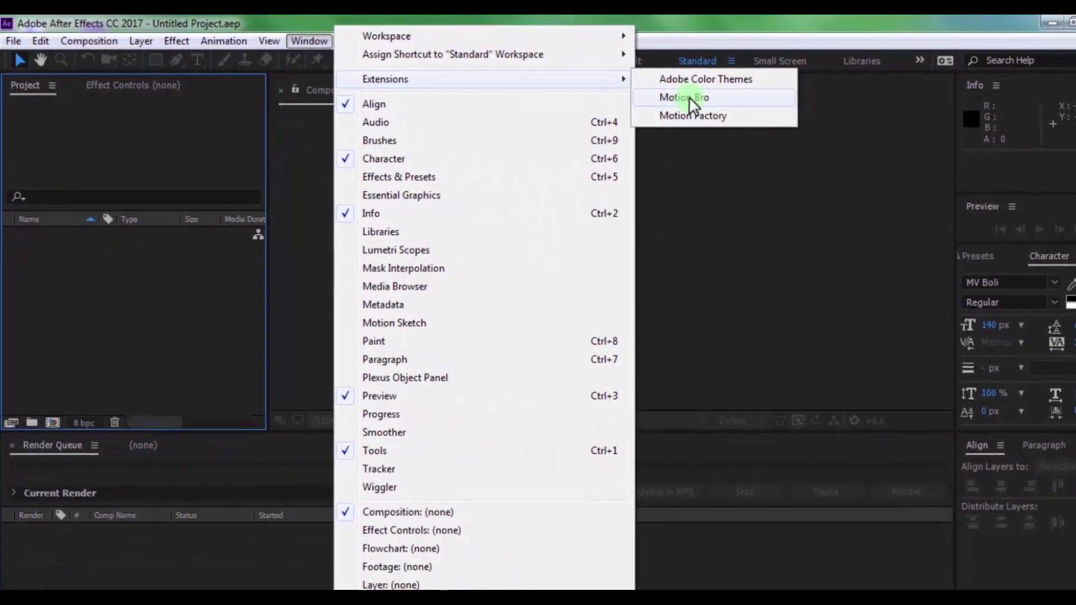
{"action": "left_click", "coordinate": [695, 102]}
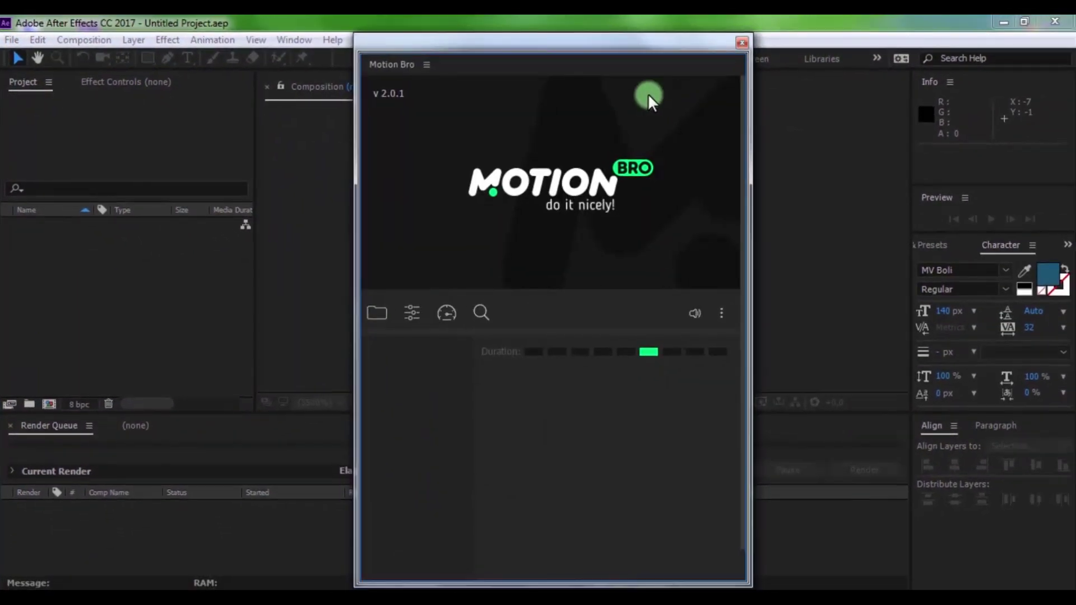
{"action": "left_click_drag", "start_coordinate": [398, 43], "coordinate": [714, 41]}
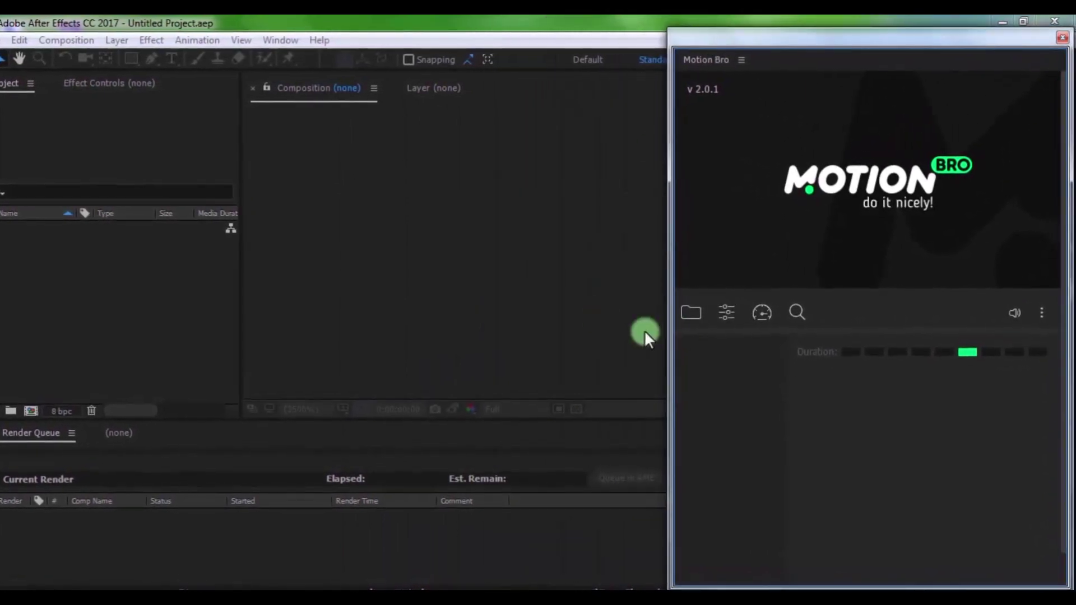
{"action": "left_click", "coordinate": [686, 314]}
- Import Motion Bro Free Pack.list from Desktop > Free_Presets_for_Motion_Bro, then centre the panel
{"action": "left_click", "coordinate": [1037, 349]}
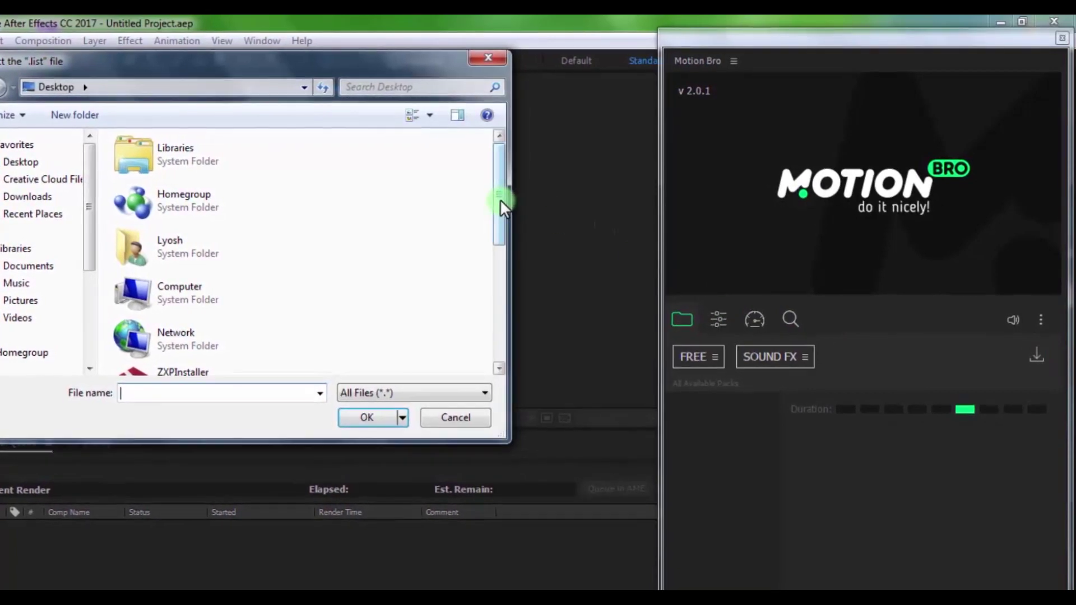
{"action": "left_click_drag", "start_coordinate": [402, 75], "coordinate": [451, 74]}
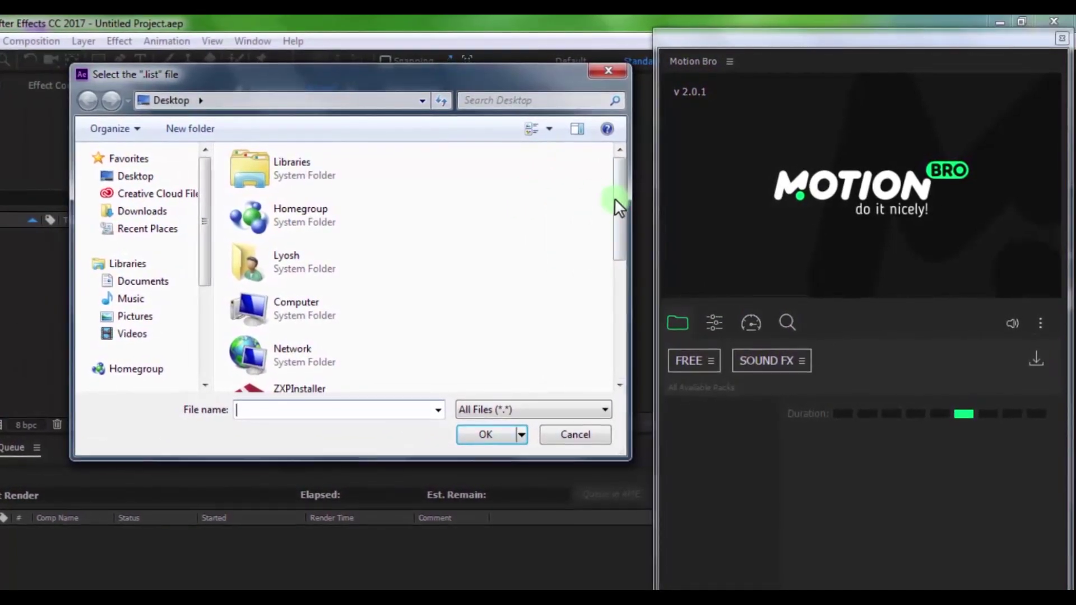
{"action": "left_click_drag", "start_coordinate": [615, 200], "coordinate": [619, 320]}
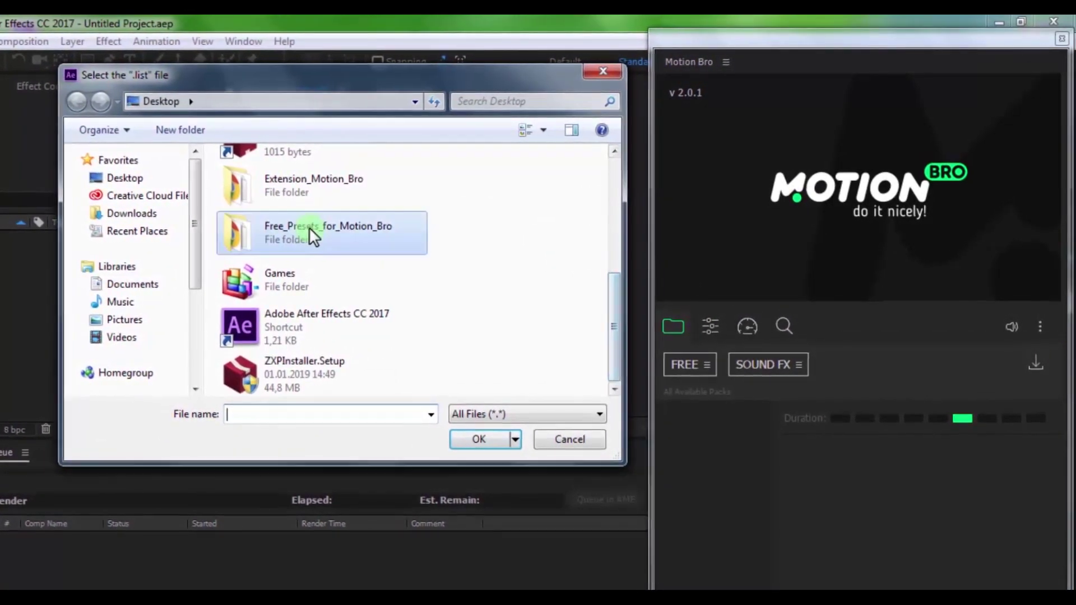
{"action": "double_click", "coordinate": [276, 234]}
{"action": "left_click", "coordinate": [257, 286]}
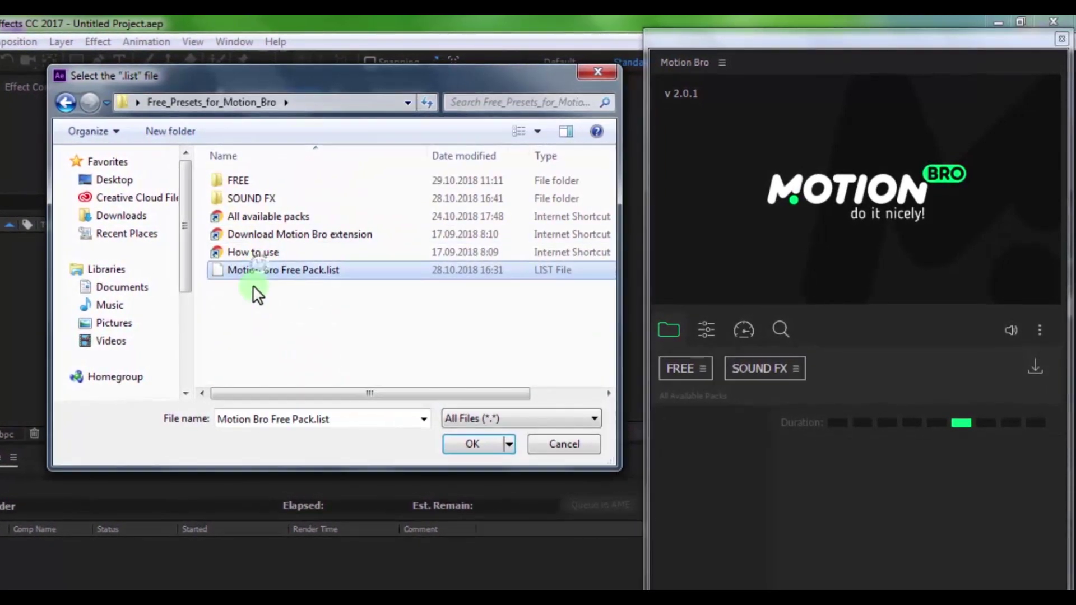
{"action": "left_click", "coordinate": [445, 453]}
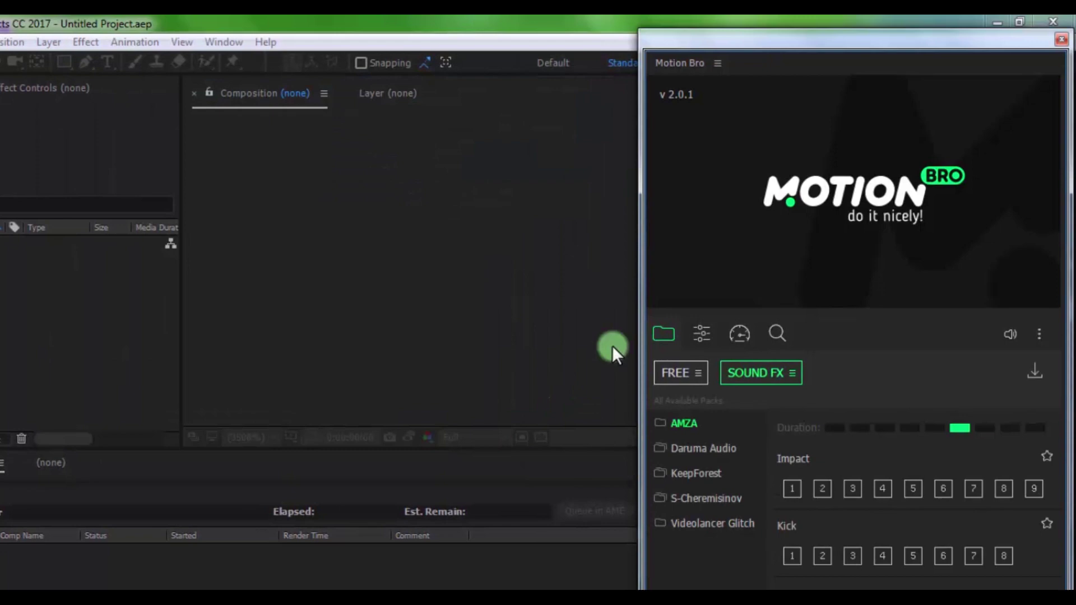
{"action": "left_click_drag", "start_coordinate": [804, 34], "coordinate": [416, 42]}
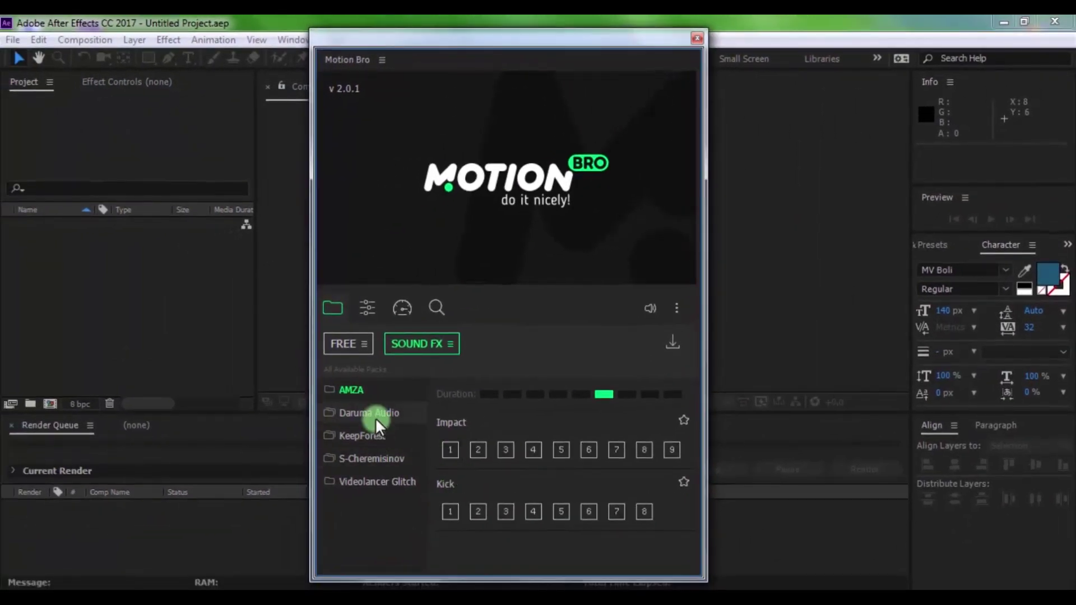
- Preview the fourth kick sound and the Edge, 3x motion camera-shake and Spin free presets
{"action": "left_click", "coordinate": [533, 511]}
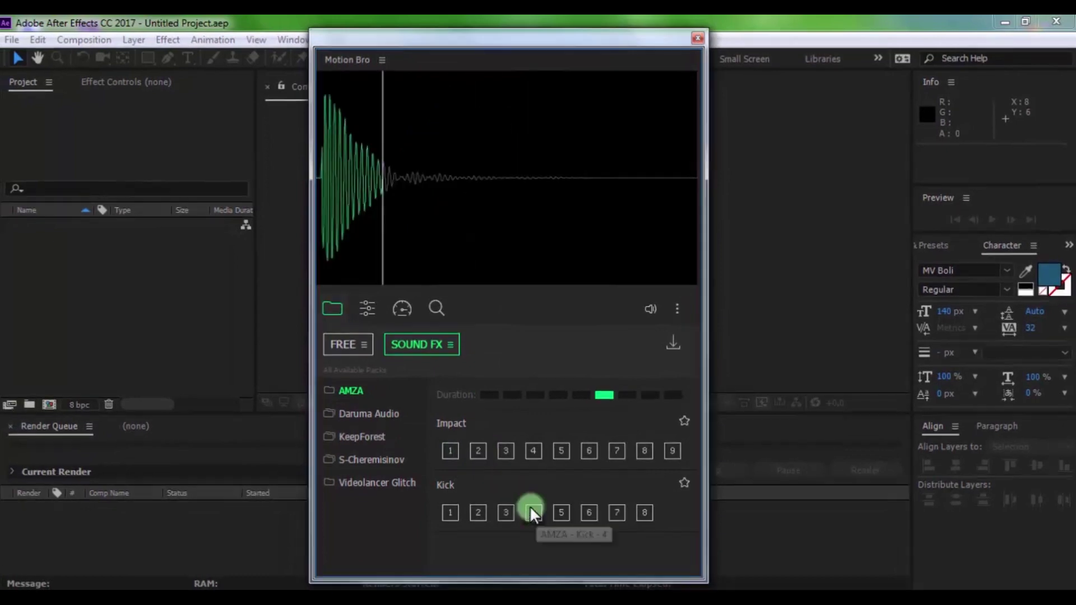
{"action": "left_click", "coordinate": [343, 344]}
{"action": "left_click", "coordinate": [480, 452]}
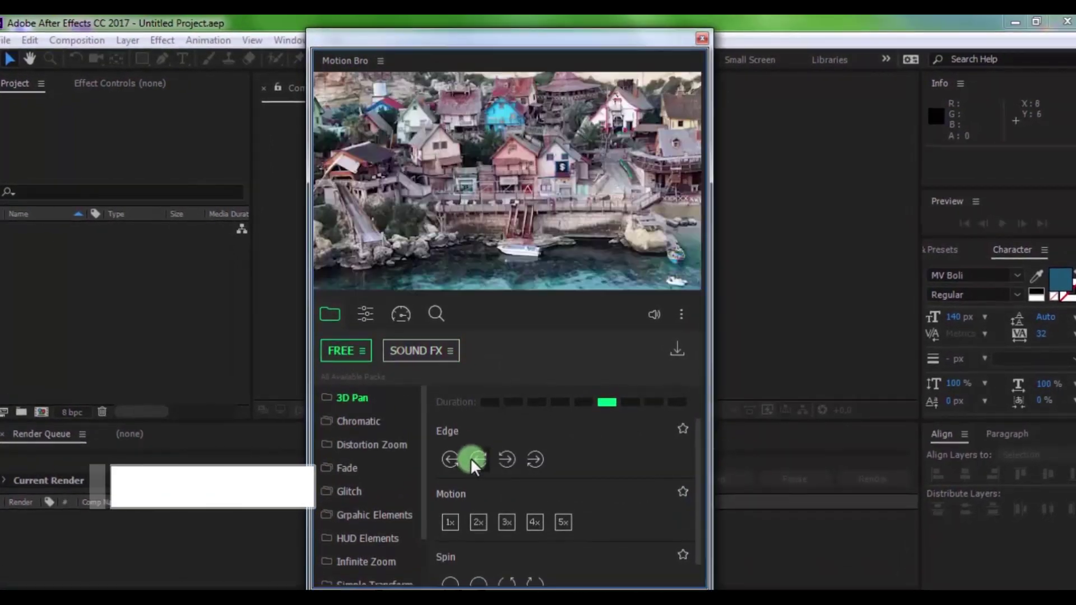
{"action": "left_click", "coordinate": [506, 518]}
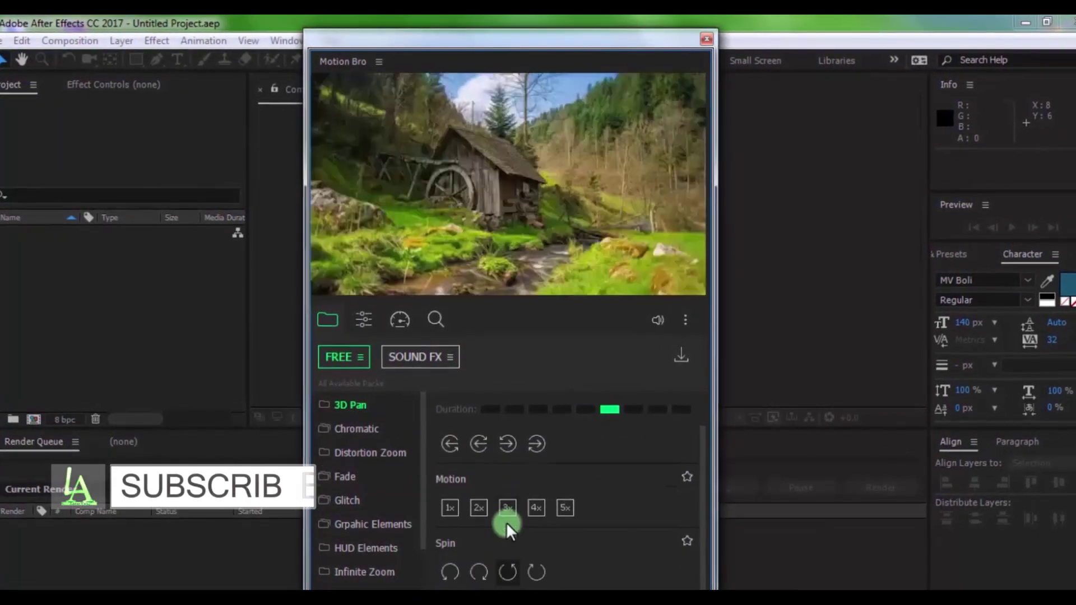
{"action": "left_click", "coordinate": [507, 585]}
- Preview Chromatic, Distortion Zoom Twirl, Glow and Downer sound presets, then close Motion Bro
{"action": "left_click", "coordinate": [398, 427]}
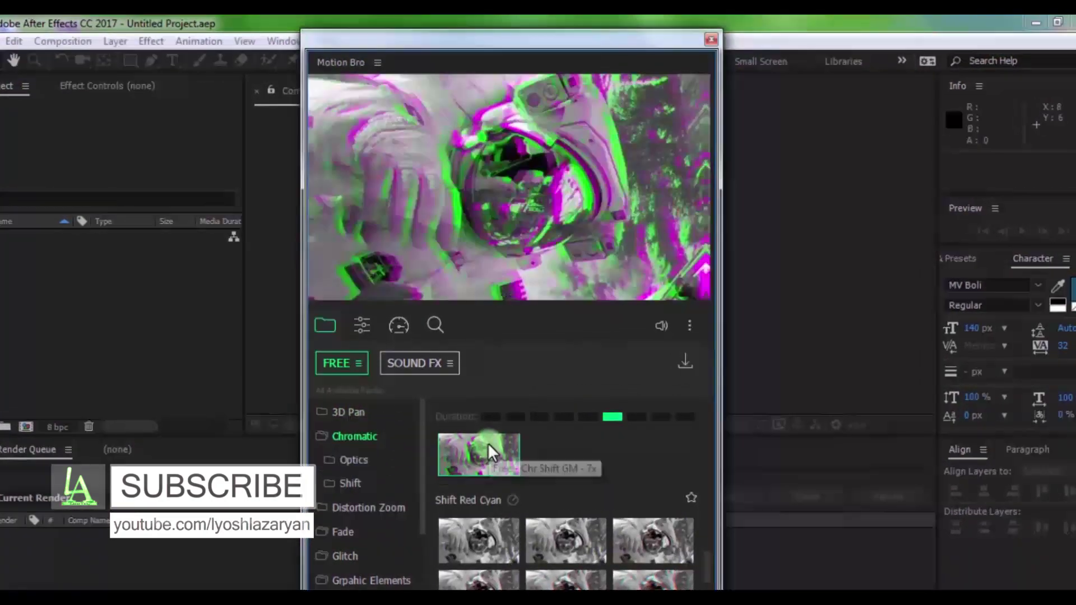
{"action": "left_click", "coordinate": [368, 505]}
{"action": "left_click", "coordinate": [481, 519]}
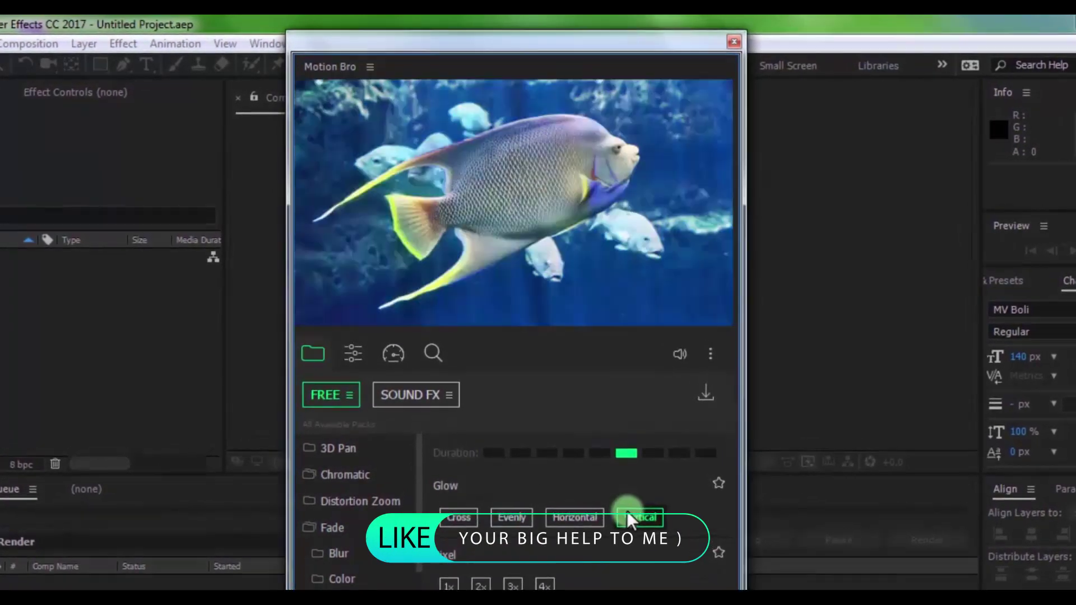
{"action": "left_click", "coordinate": [455, 542]}
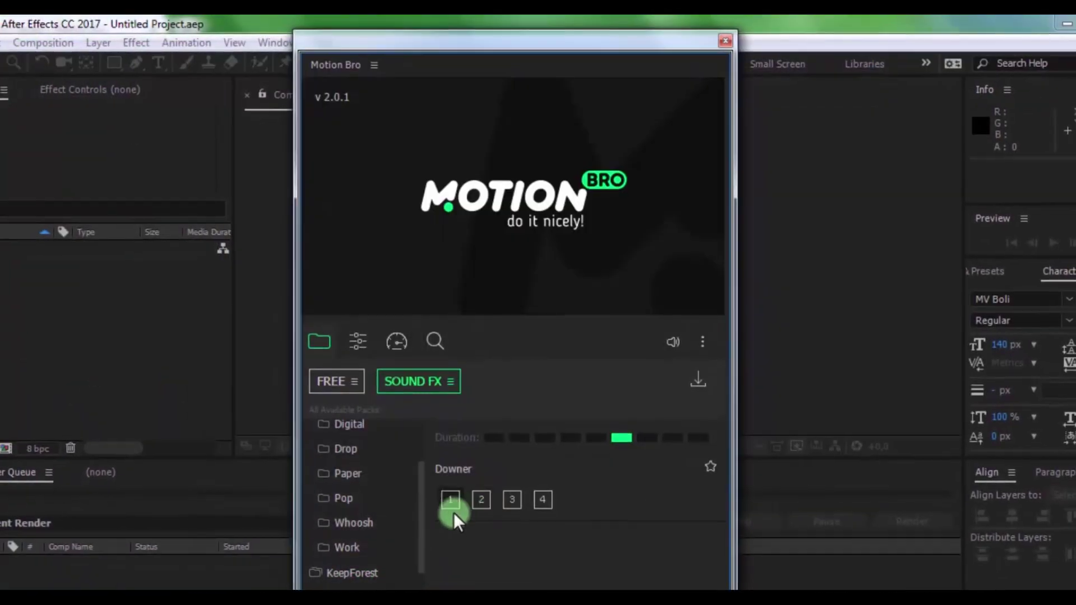
{"action": "left_click", "coordinate": [450, 499]}
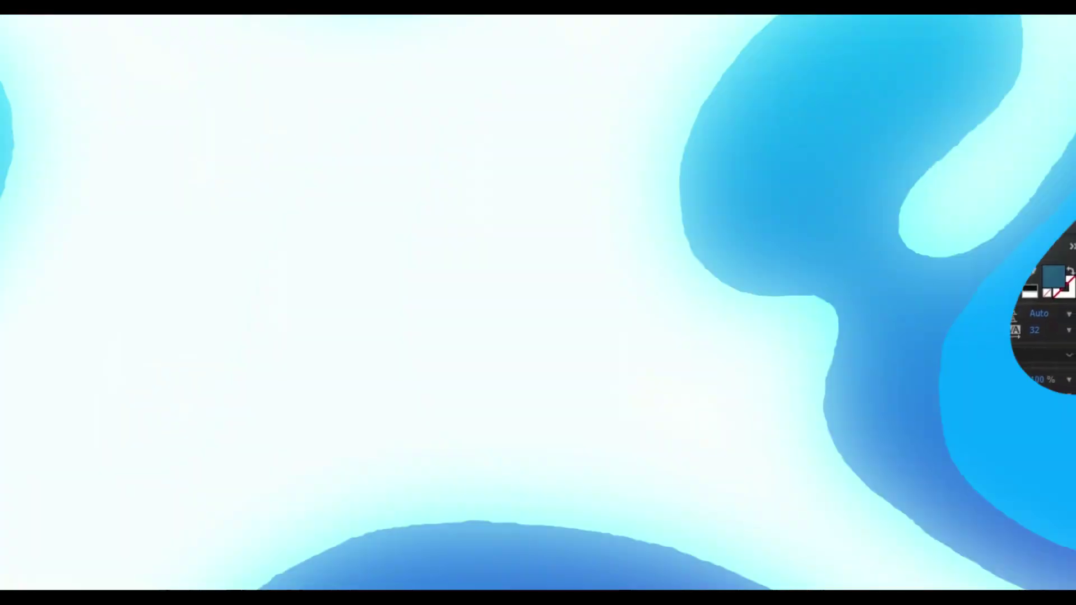
{"action": "left_click", "coordinate": [172, 293]}
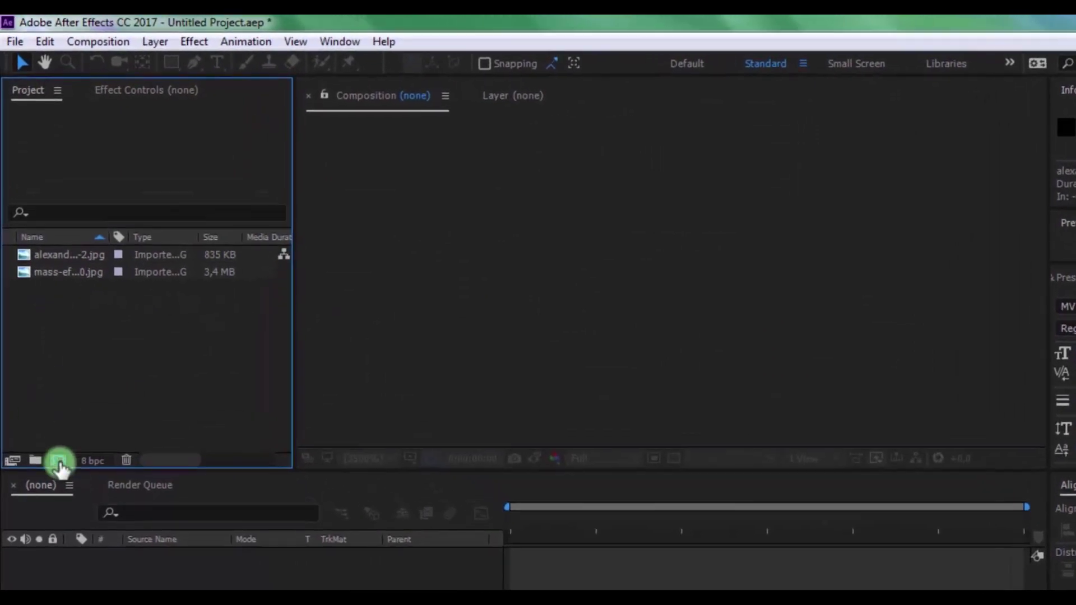
- Create a 5-second, 1920x1080, 30 fps composition named Test Comp
{"action": "left_click", "coordinate": [58, 463]}
{"action": "type", "text": "T"}
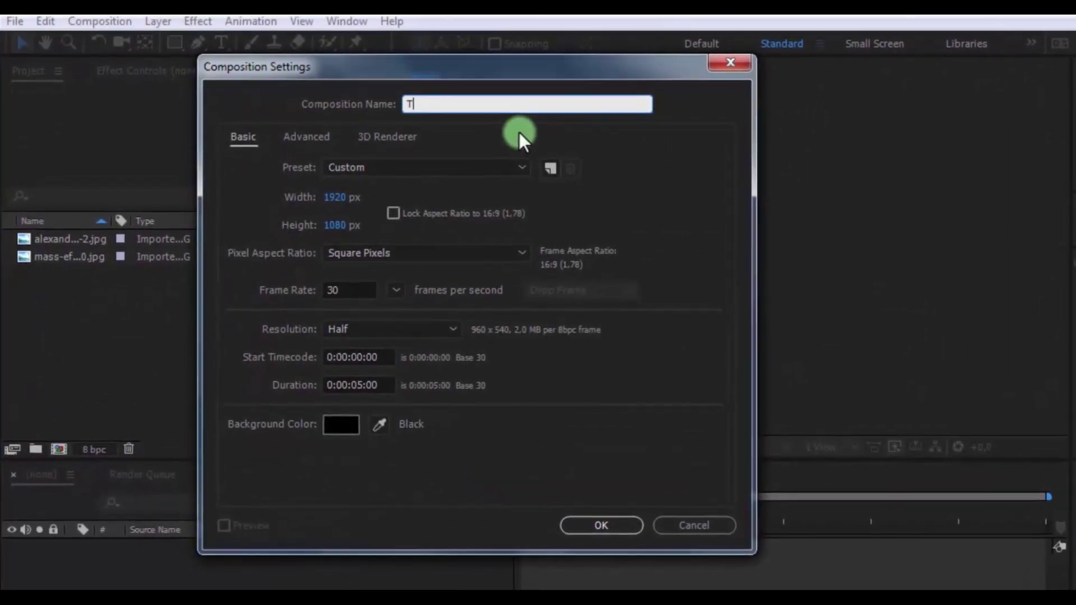
{"action": "type", "text": "est Comp"}
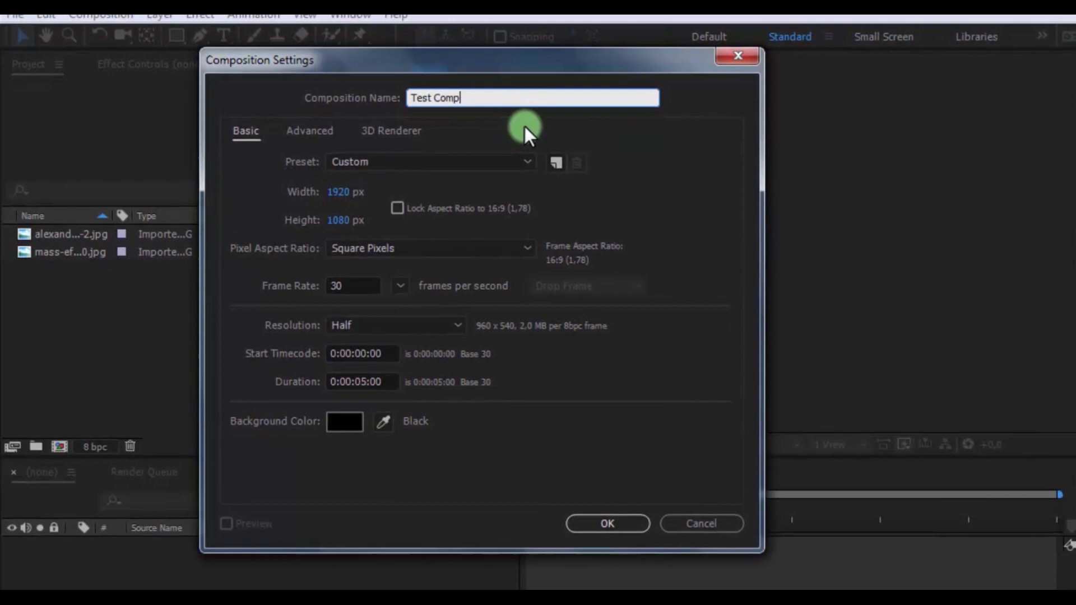
{"action": "left_click", "coordinate": [381, 382]}
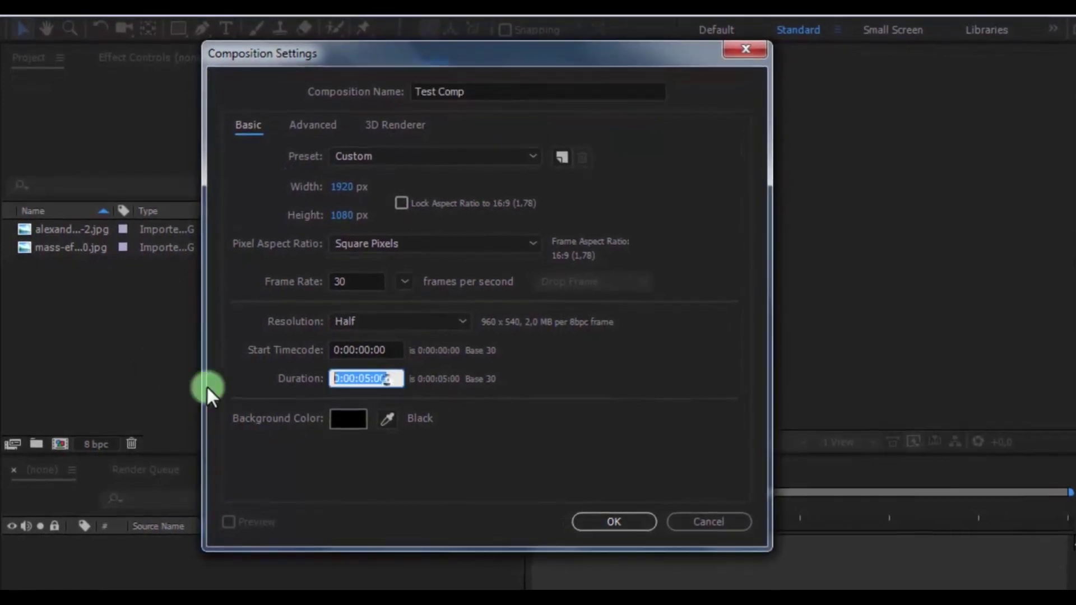
{"action": "left_click", "coordinate": [614, 521]}
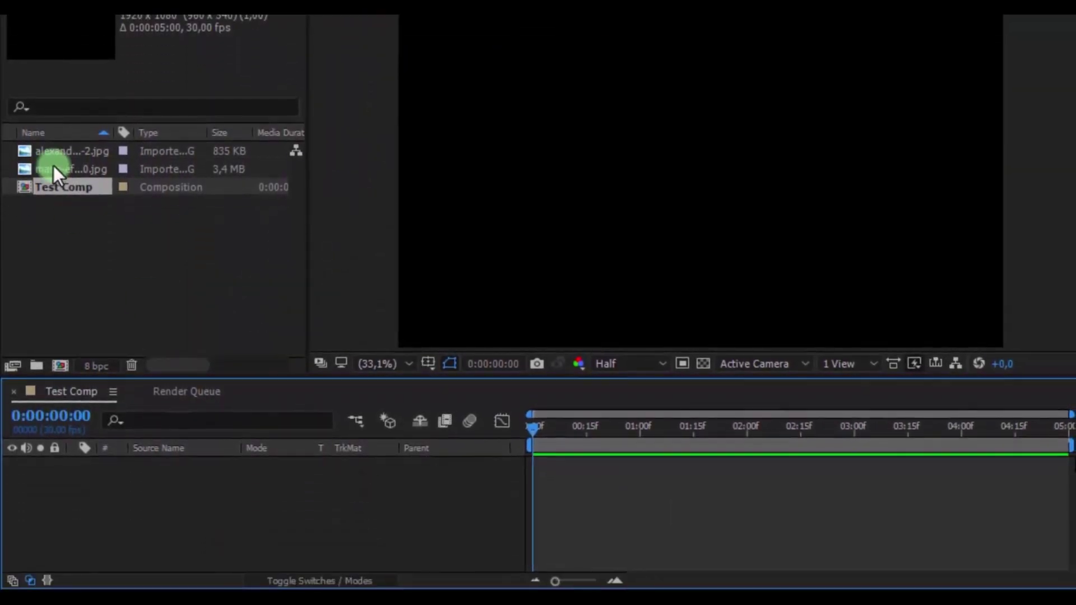
- Add both photos as layers, trimmed so the planet photo replaces the armoured figure at 2 seconds
{"action": "left_click_drag", "start_coordinate": [54, 185], "coordinate": [63, 511]}
{"action": "left_click_drag", "start_coordinate": [62, 495], "coordinate": [63, 496]}
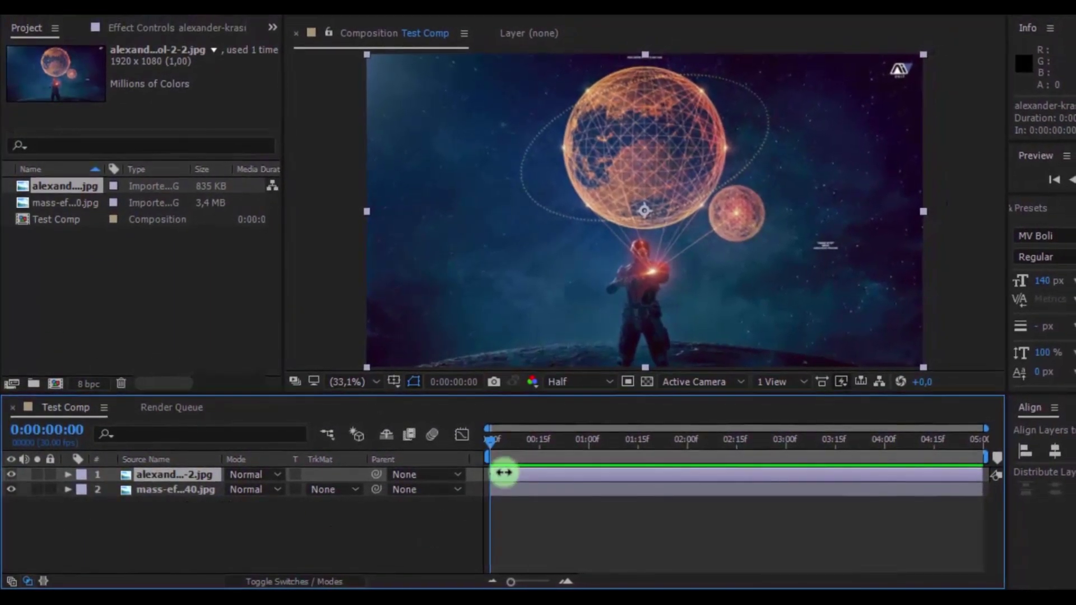
{"action": "left_click_drag", "start_coordinate": [504, 472], "coordinate": [685, 472]}
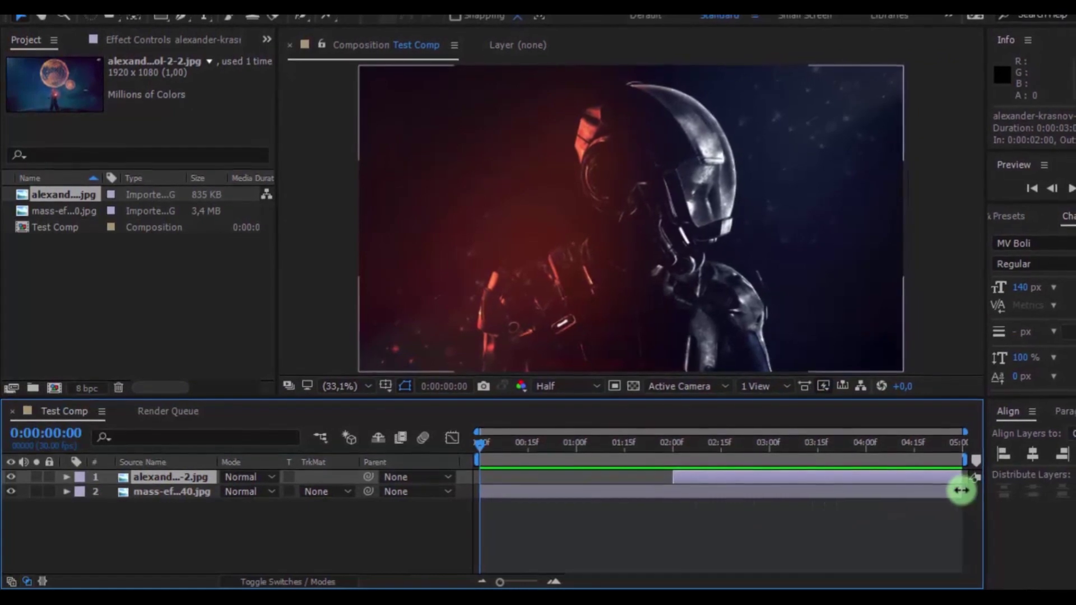
{"action": "left_click_drag", "start_coordinate": [967, 491], "coordinate": [666, 505]}
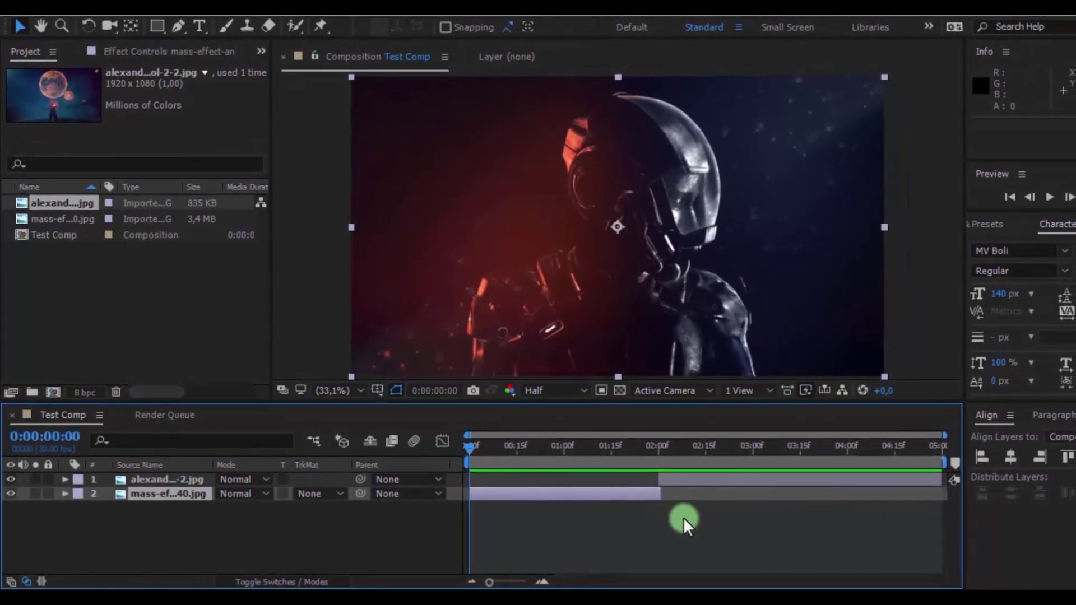
{"action": "left_click", "coordinate": [692, 523]}
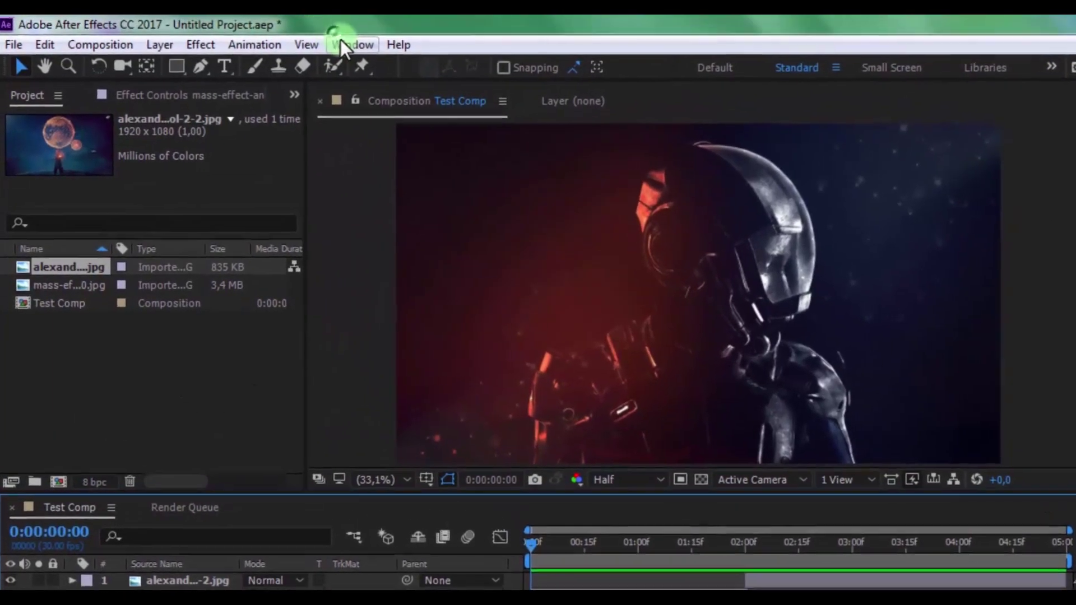
- Open Motion Bro and apply the fourth 3D Pan Spin transition to Test Comp
{"action": "left_click", "coordinate": [341, 41]}
{"action": "mouse_move", "coordinate": [913, 96]}
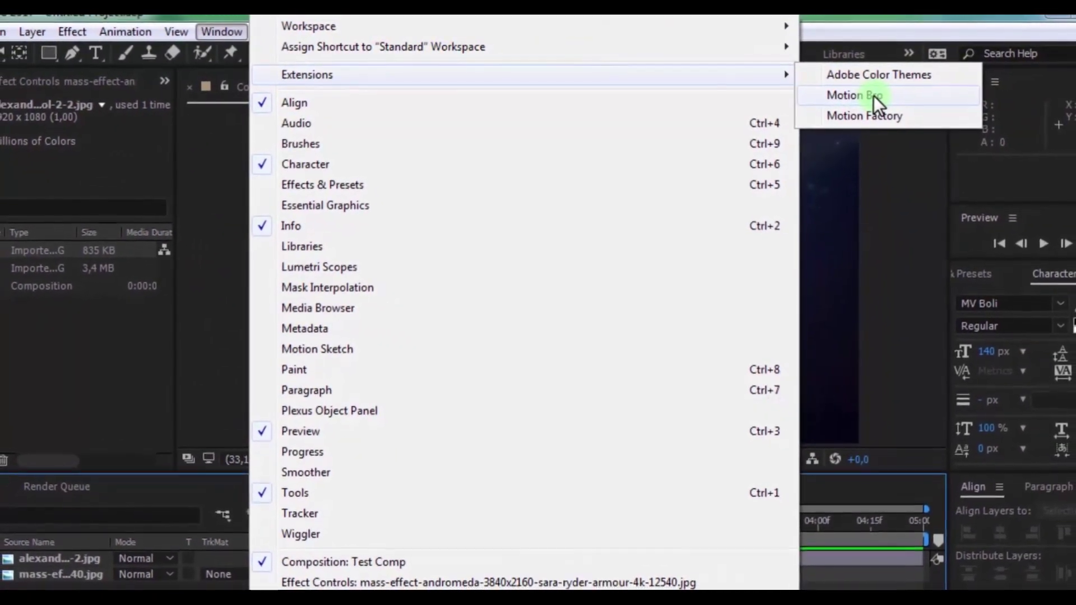
{"action": "left_click", "coordinate": [873, 95]}
{"action": "left_click_drag", "start_coordinate": [604, 100], "coordinate": [579, 28]}
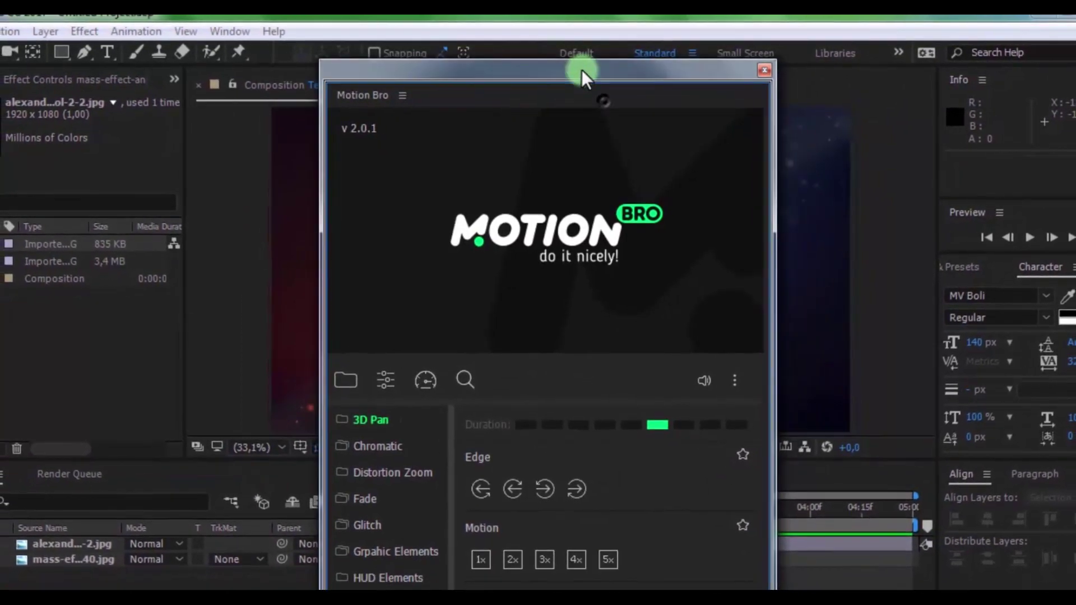
{"action": "left_click", "coordinate": [373, 369]}
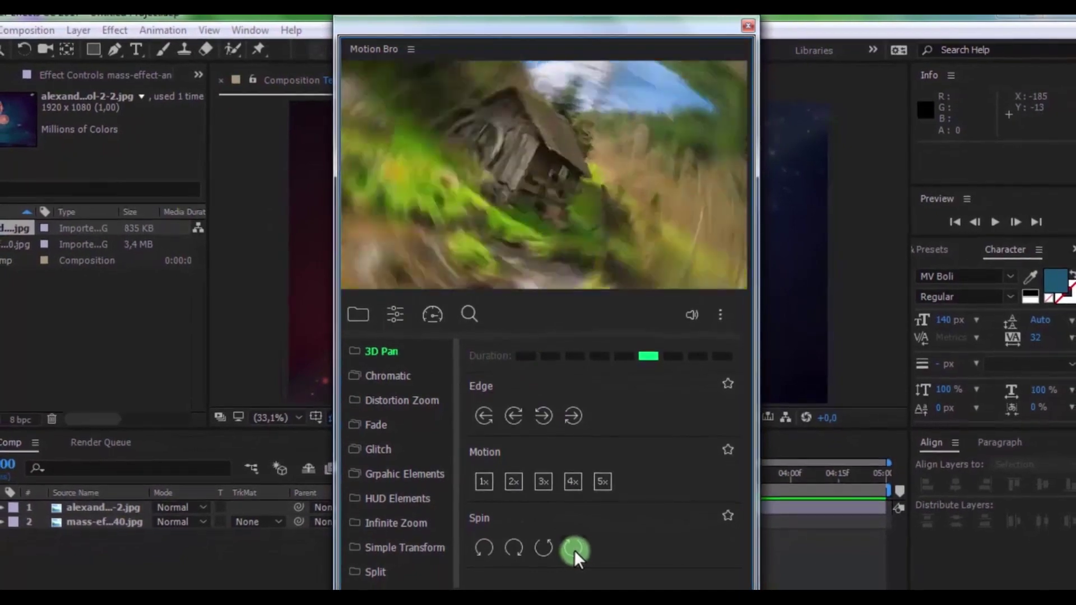
{"action": "left_click", "coordinate": [574, 550]}
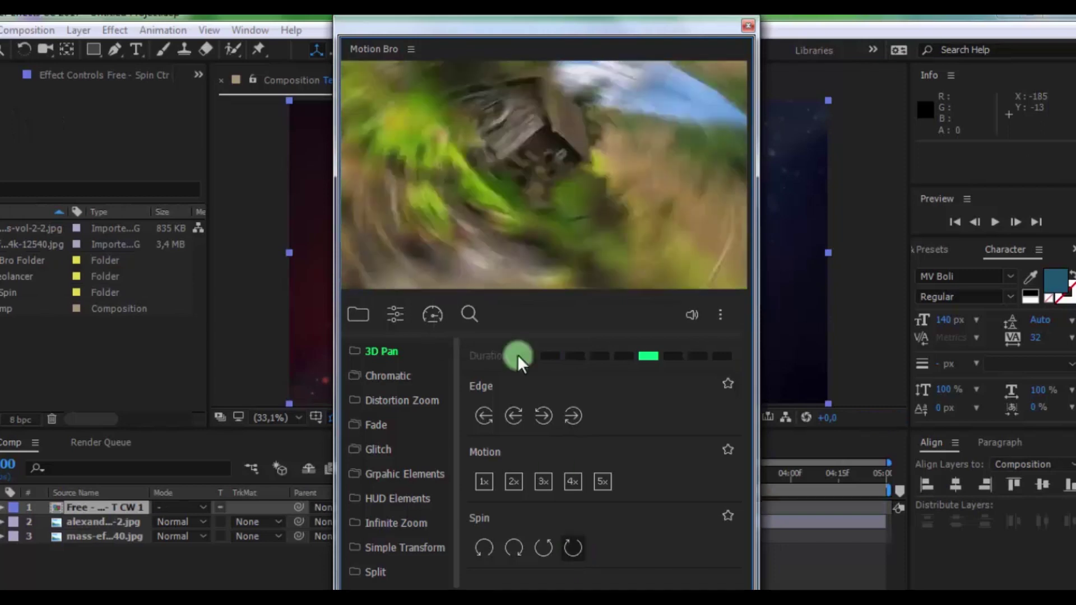
{"action": "left_click_drag", "start_coordinate": [345, 28], "coordinate": [1067, 207]}
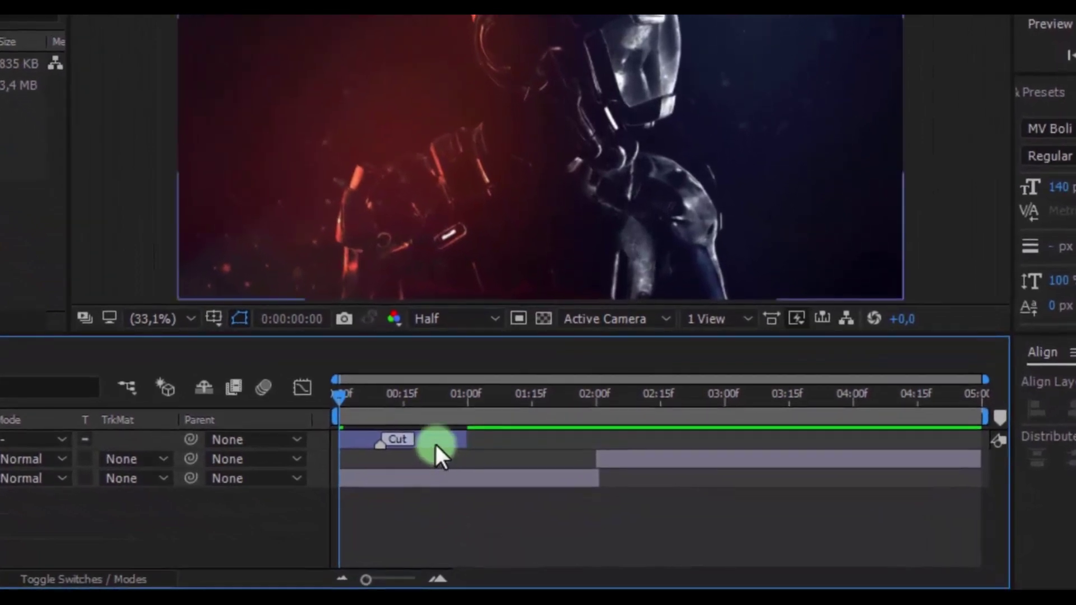
- Move the Spin transition's cut to 2:00, preview playback, then delete the transition layer
{"action": "left_click_drag", "start_coordinate": [436, 445], "coordinate": [651, 431]}
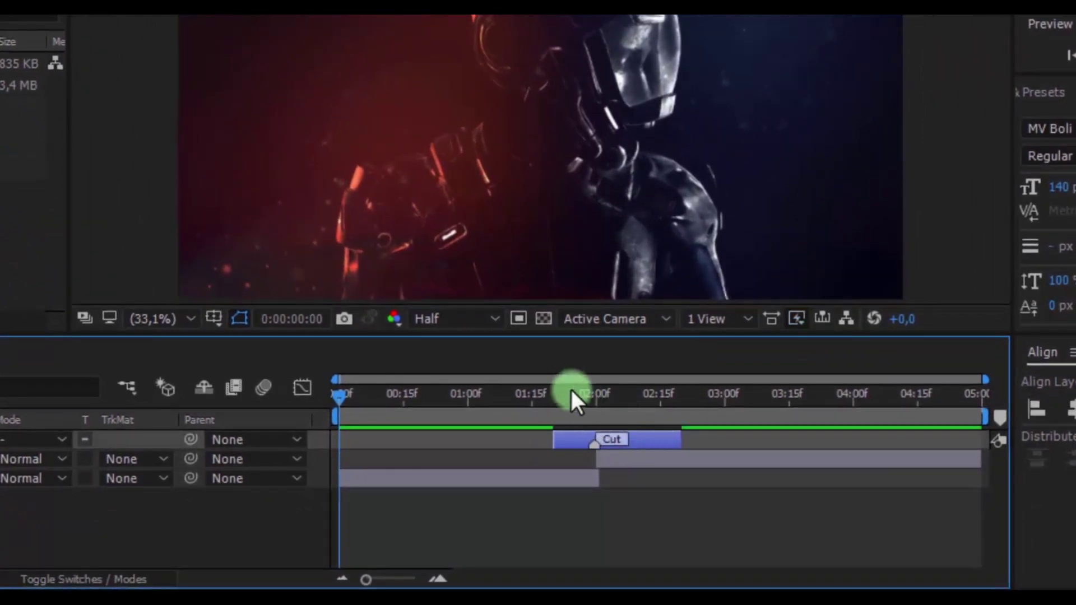
{"action": "left_click", "coordinate": [1045, 48]}
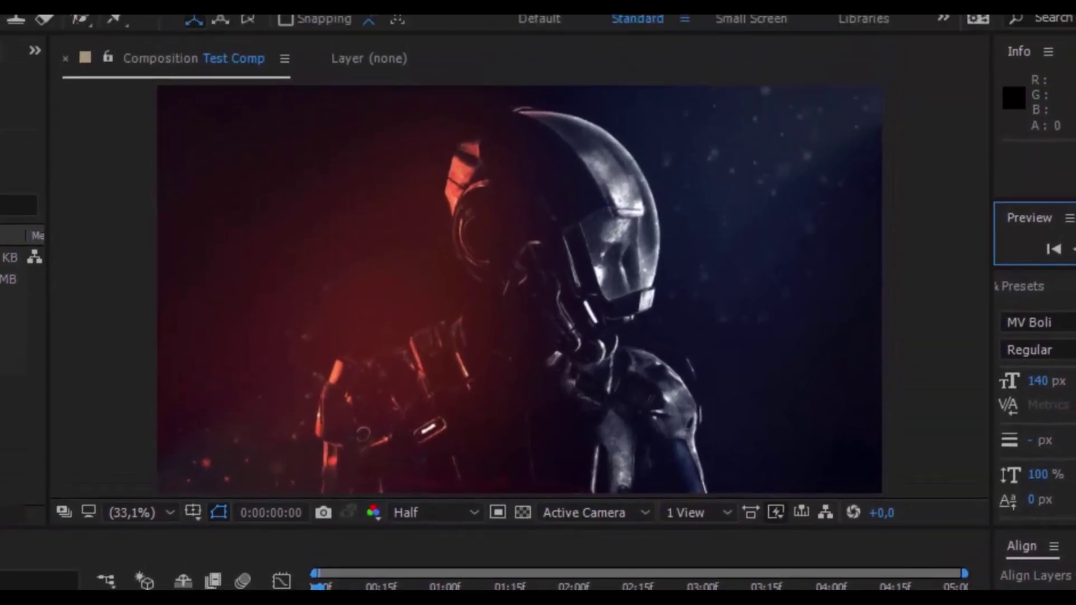
{"action": "key", "text": "space"}
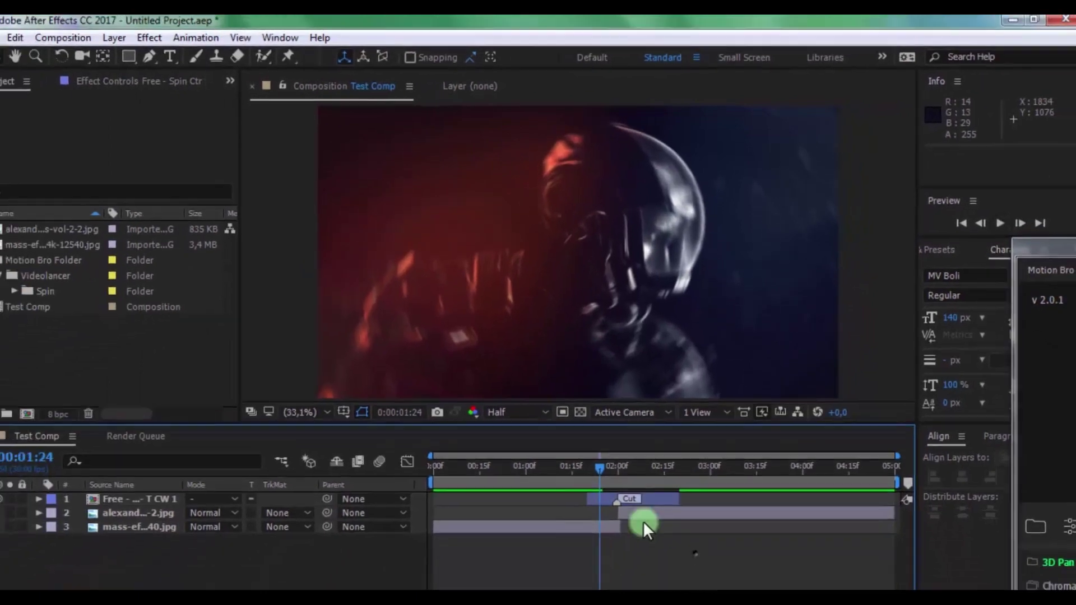
{"action": "left_click_drag", "start_coordinate": [643, 522], "coordinate": [623, 502]}
{"action": "key", "text": "Delete"}
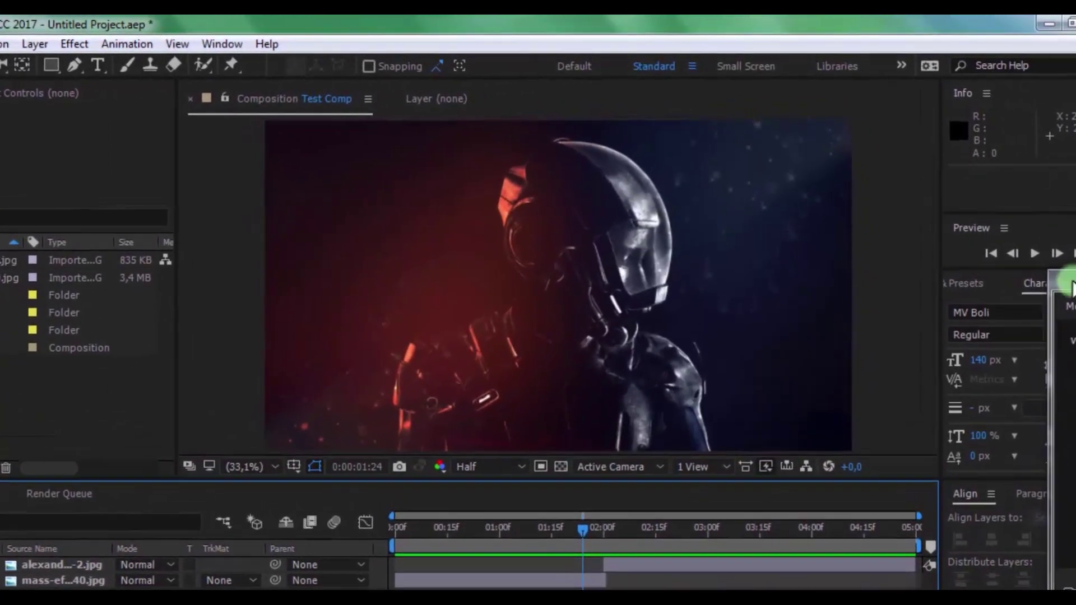
- Apply the Motion Bro Elastic distortion-zoom transition at the photo change
{"action": "left_click_drag", "start_coordinate": [1050, 278], "coordinate": [384, 25]}
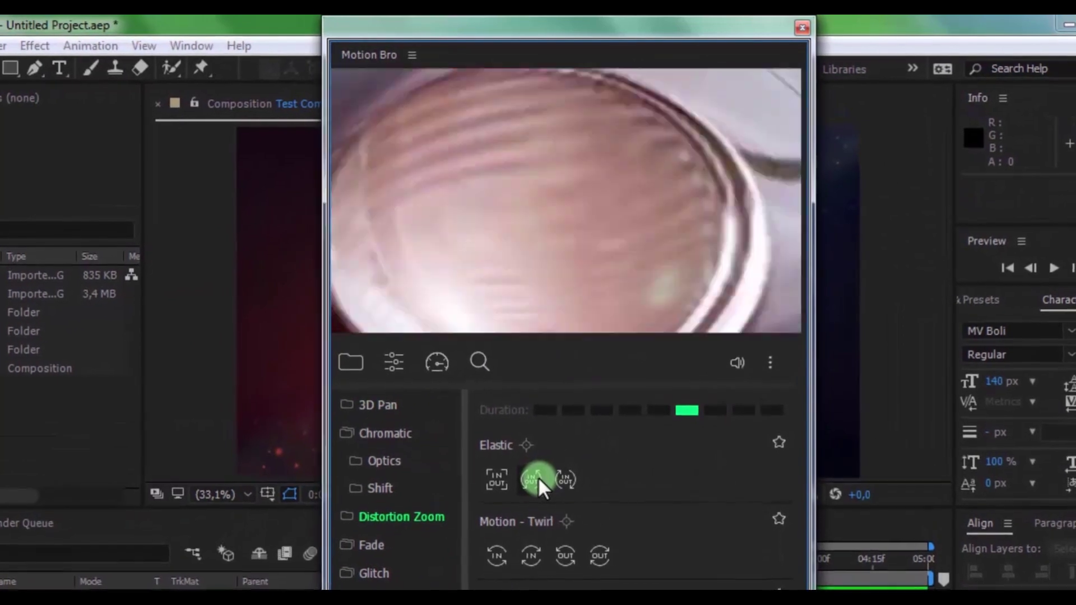
{"action": "left_click", "coordinate": [539, 473]}
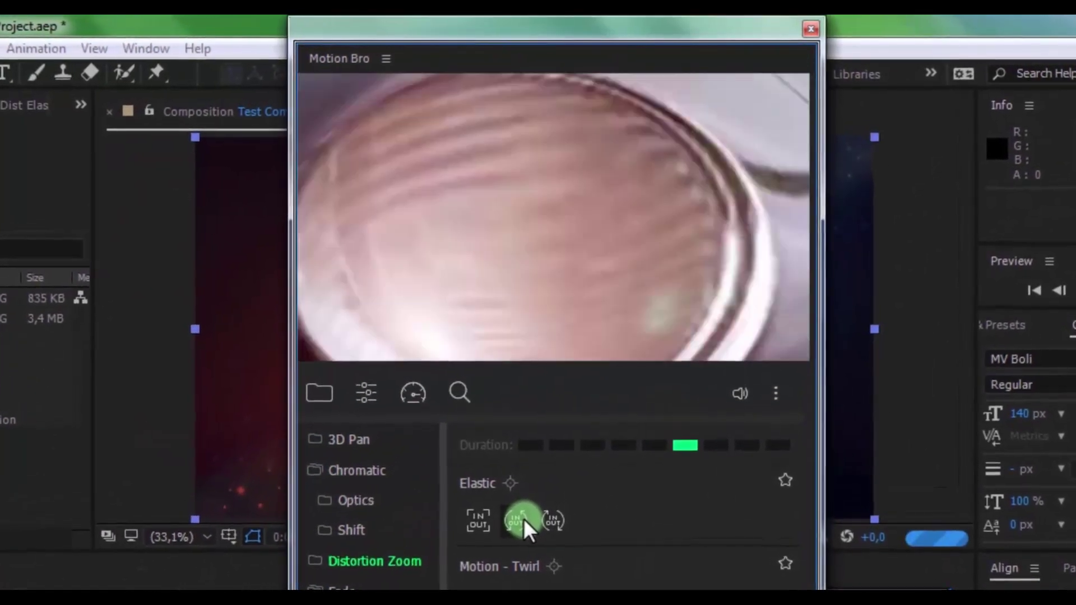
{"action": "left_click_drag", "start_coordinate": [293, 28], "coordinate": [1070, 250]}
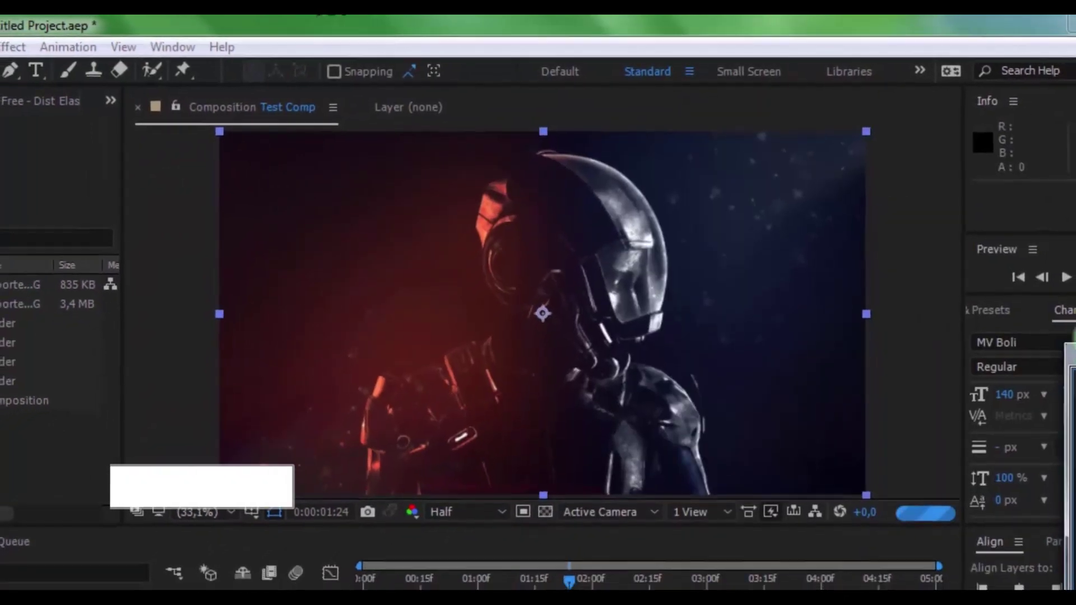
- Set the playhead and work area around the cut and play Test Comp twice
{"action": "left_click", "coordinate": [606, 604]}
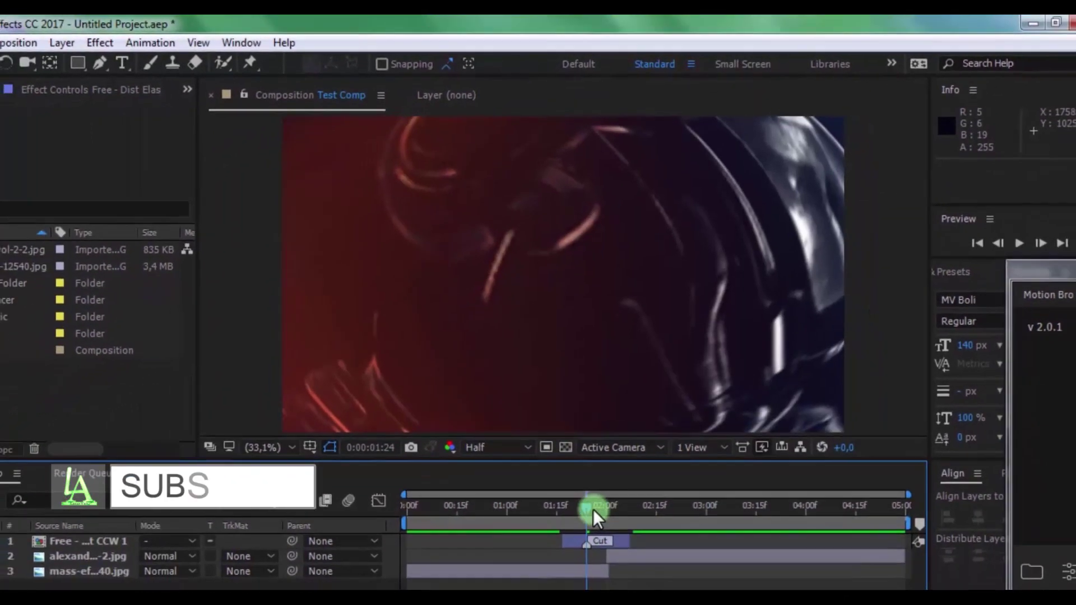
{"action": "left_click_drag", "start_coordinate": [579, 538], "coordinate": [549, 531]}
{"action": "left_click", "coordinate": [1032, 252]}
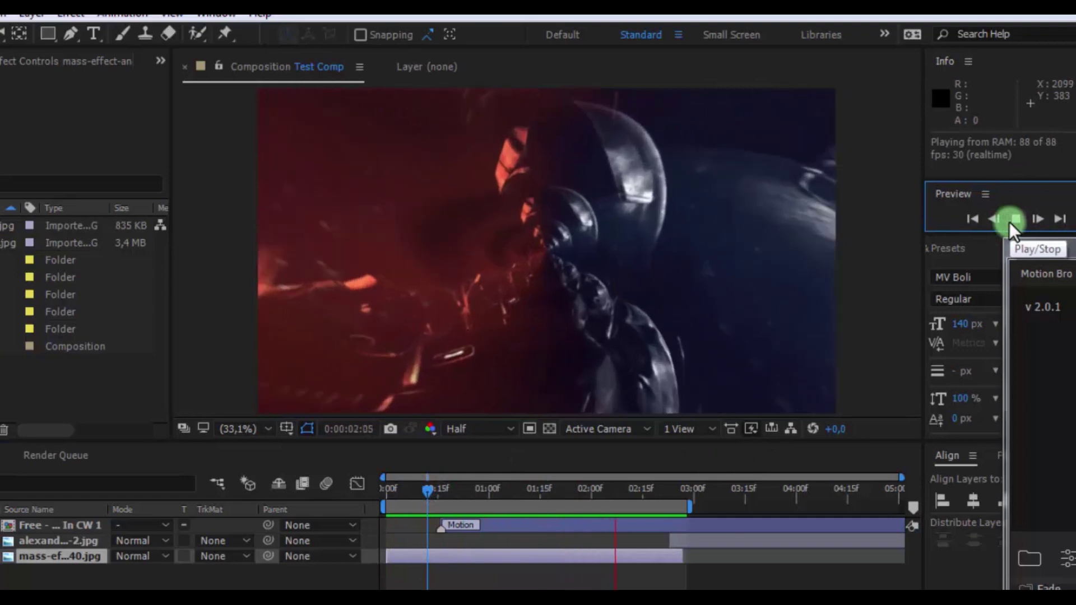
{"action": "left_click", "coordinate": [1015, 219]}
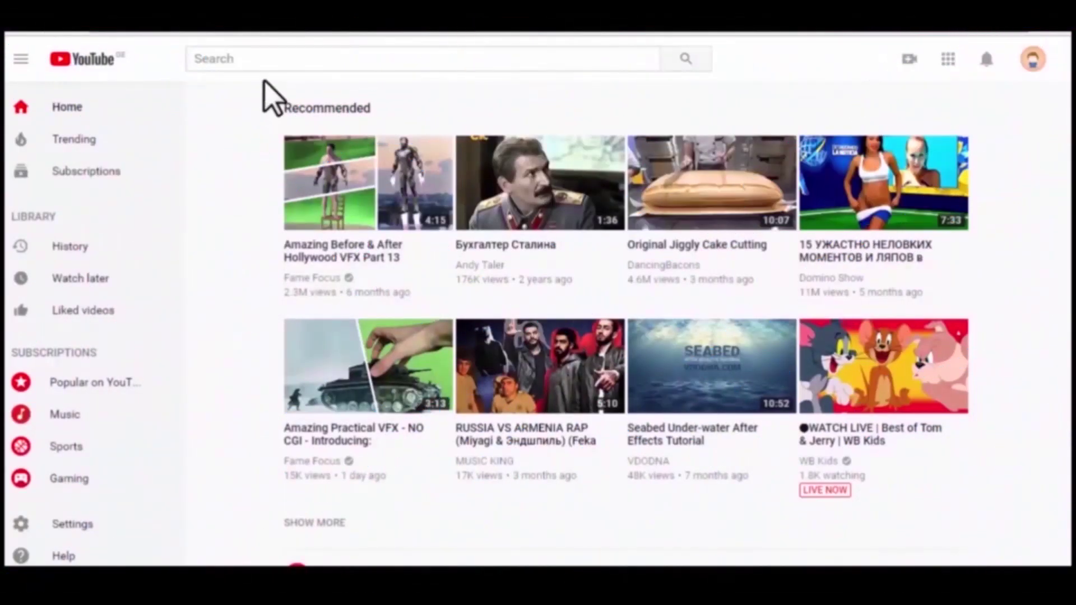
- Search YouTube for the tutorial author's channel name and open the VFX channel from the results
{"action": "type", "text": "lazaryan vfx"}
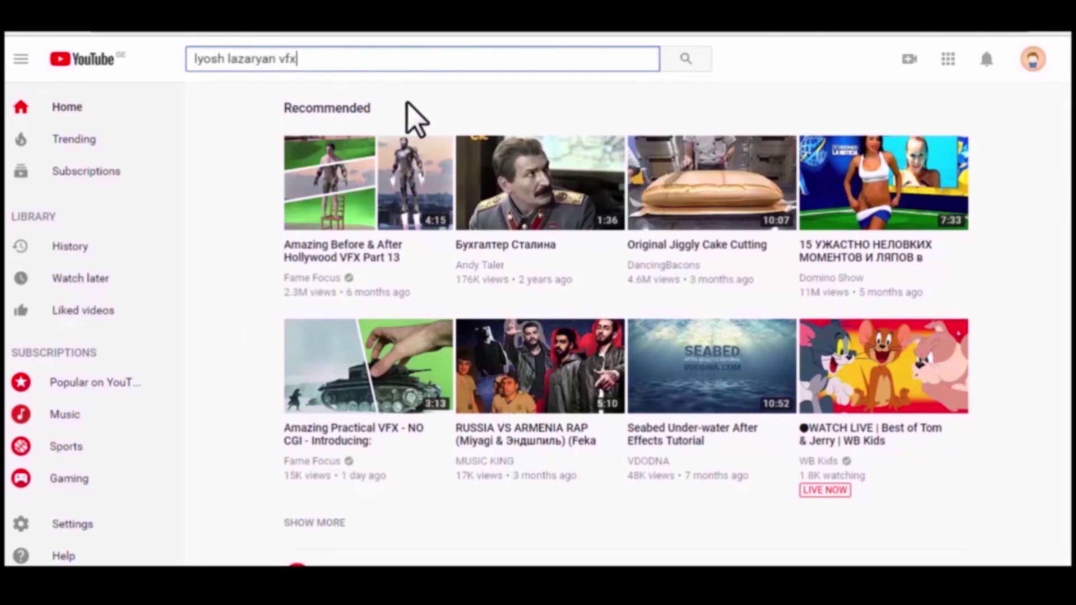
{"action": "left_click", "coordinate": [685, 59]}
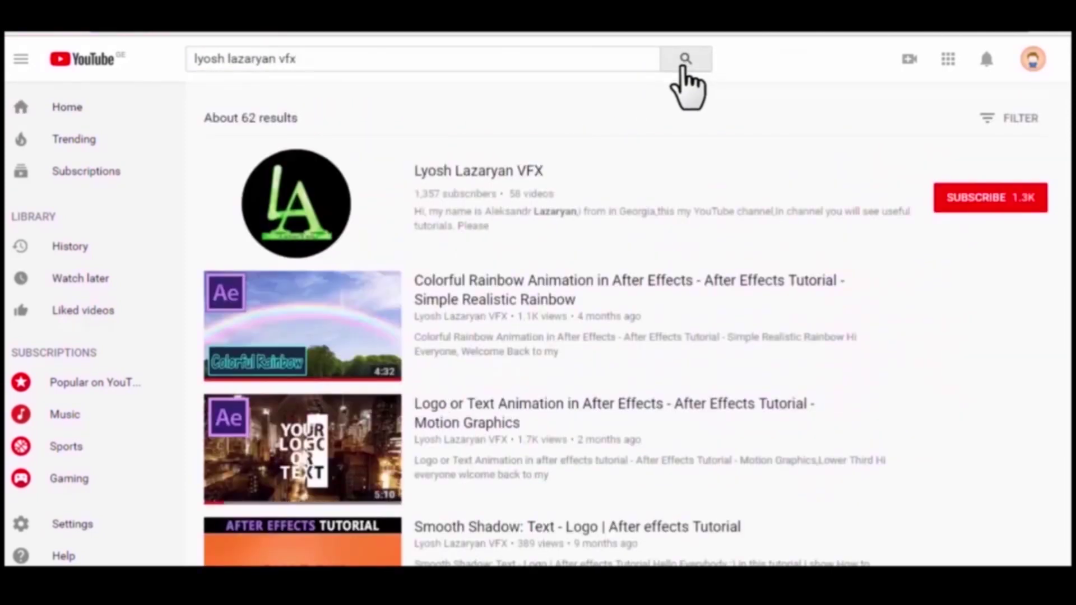
{"action": "left_click", "coordinate": [510, 174]}
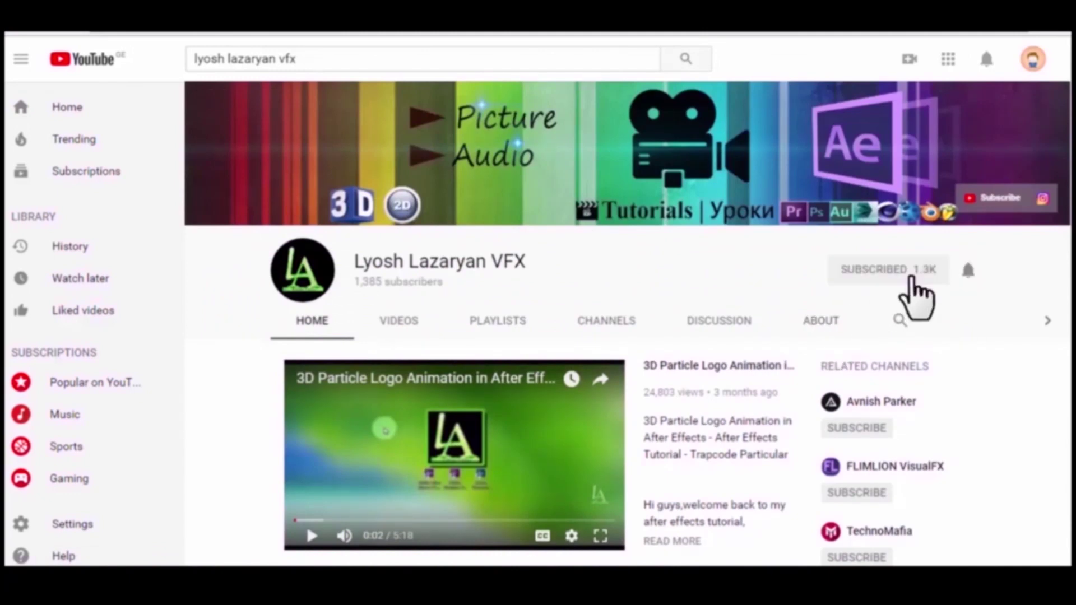